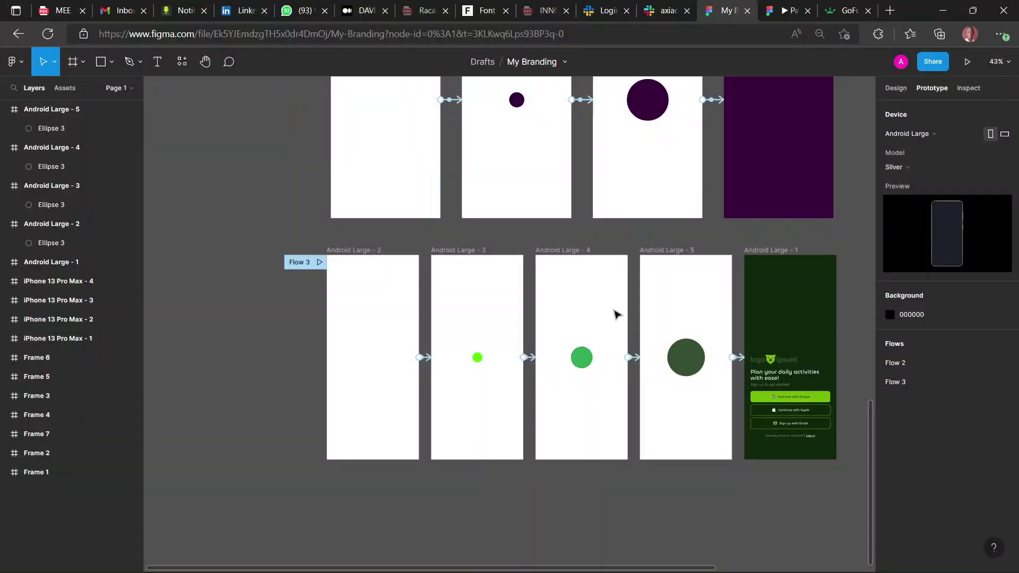
- Add an Android Large (360 × 800) frame and place it directly below the Android Large - 2 frame
scroll(614, 314, "down", 5)
key("shift+e")
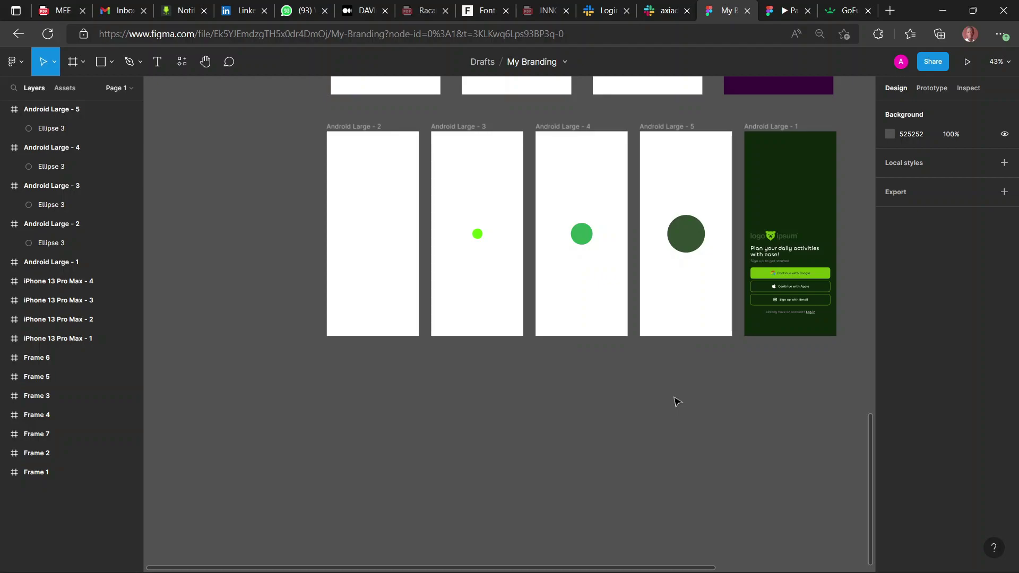
scroll(677, 401, "down", 1)
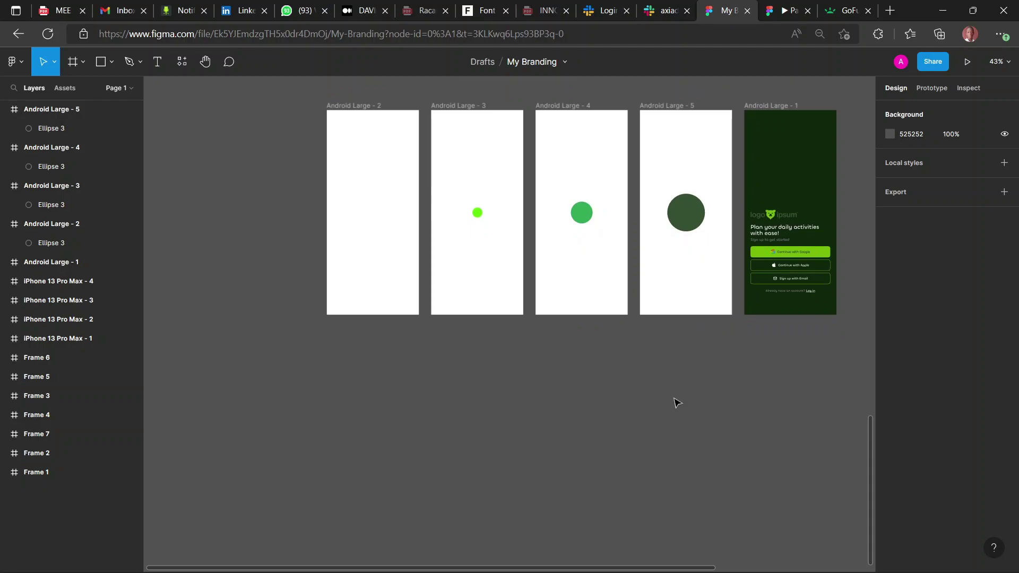
scroll(677, 403, "right", 2)
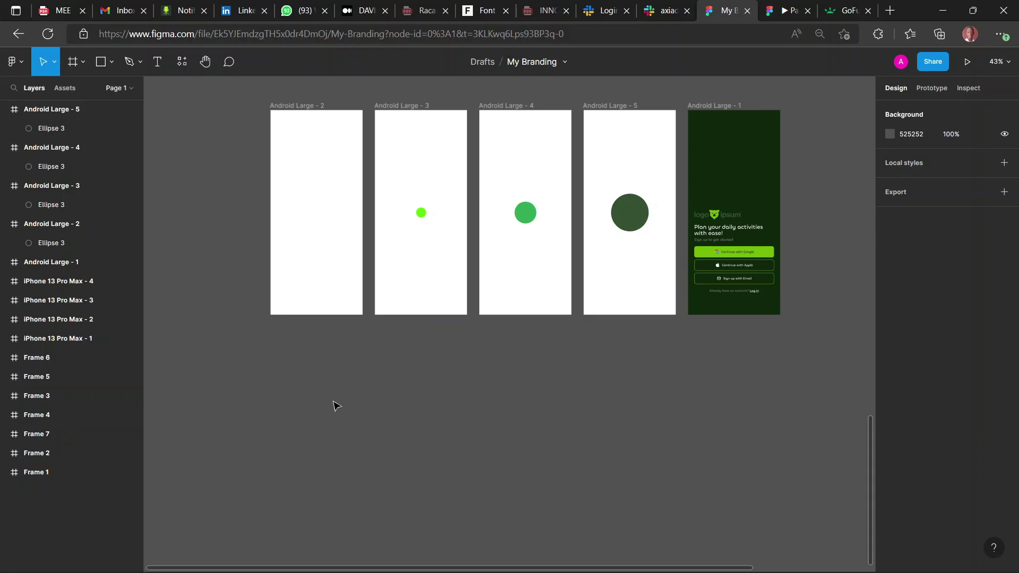
key("f")
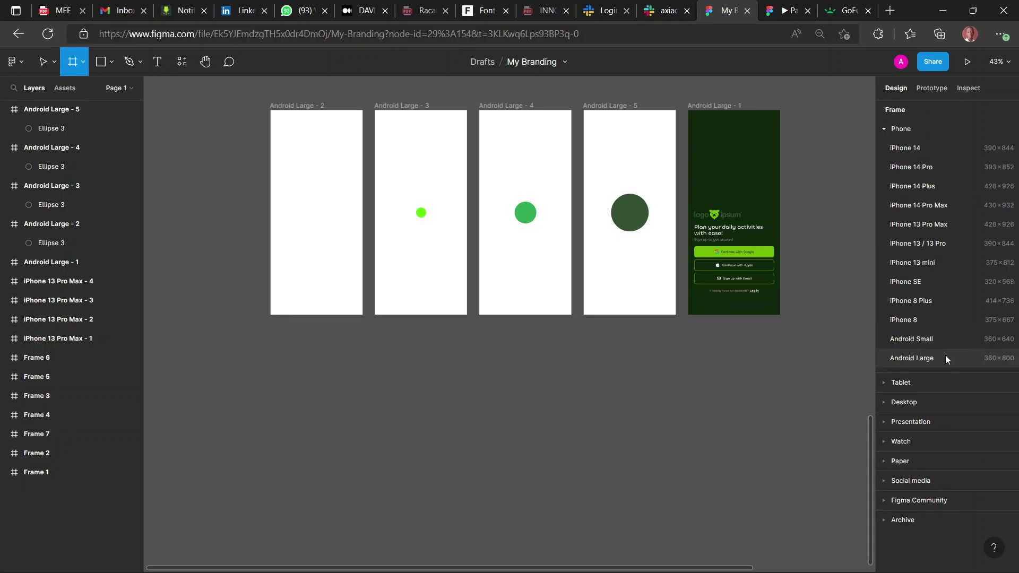
double_click(946, 358)
left_click(741, 320)
left_click_drag(741, 319, 298, 414)
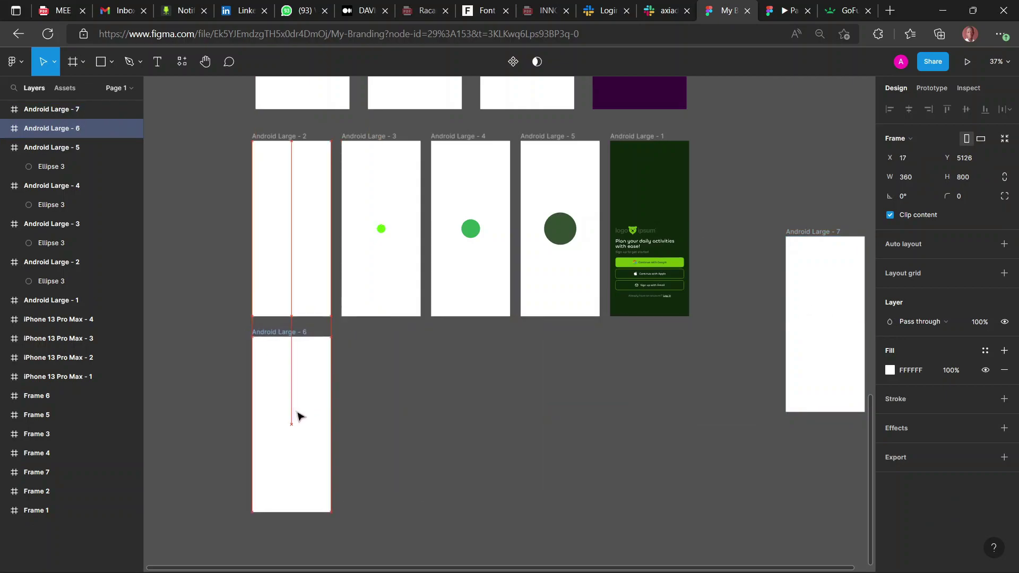
- Delete the surplus empty Android Large - 7 frame beyond the end of the frame rows
left_click(809, 240)
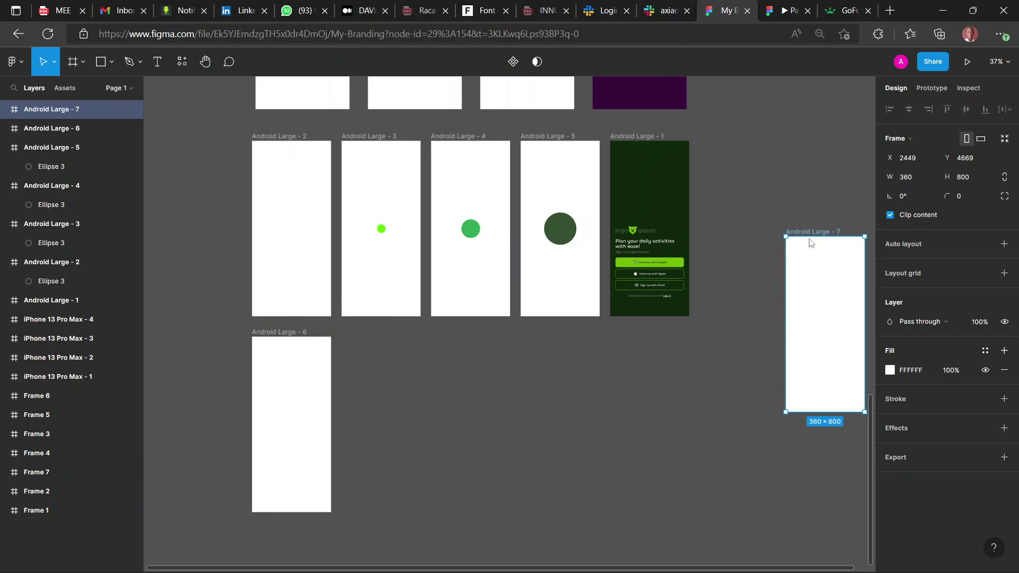
key("Delete")
scroll(247, 419, "down", 1)
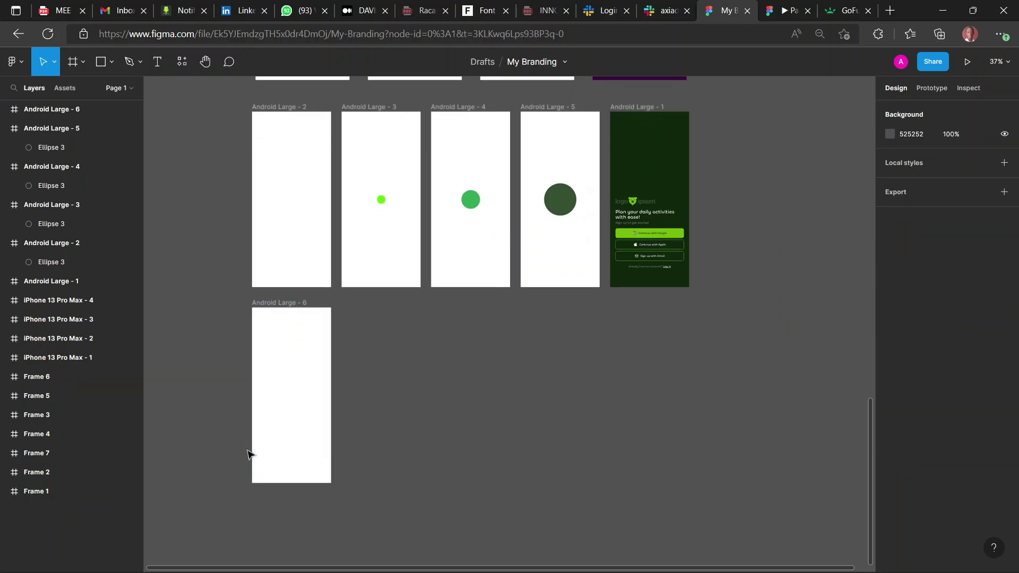
- Draw a circle about 38 × 38 centred in Android Large - 6, filled with the 60F000 green sampled from the Android Large - 3 circle
scroll(248, 454, "up", 2)
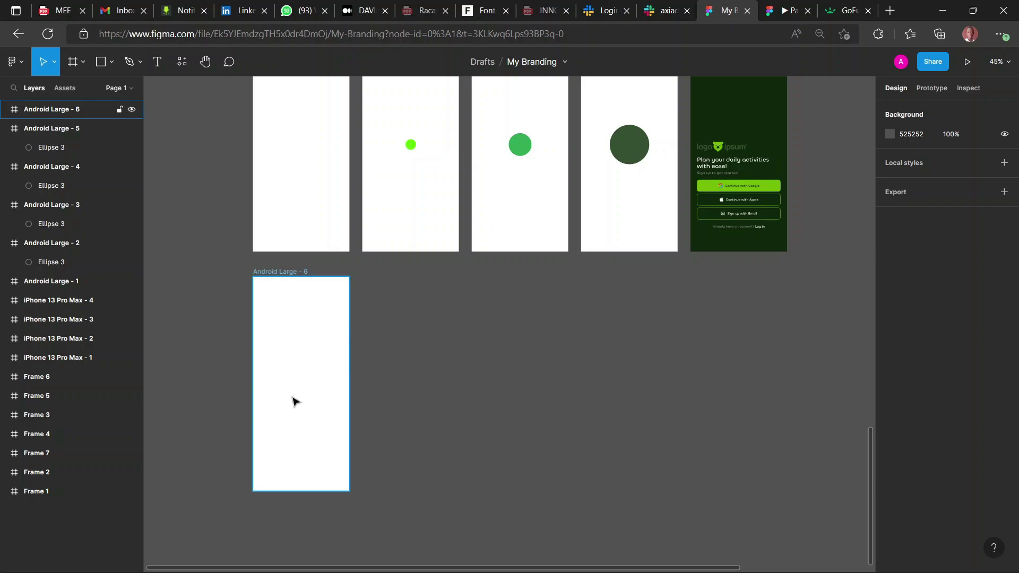
key("o")
mouse_move(281, 369)
left_mouse_down()
mouse_move(298, 387)
mouse_move(292, 379)
left_mouse_up()
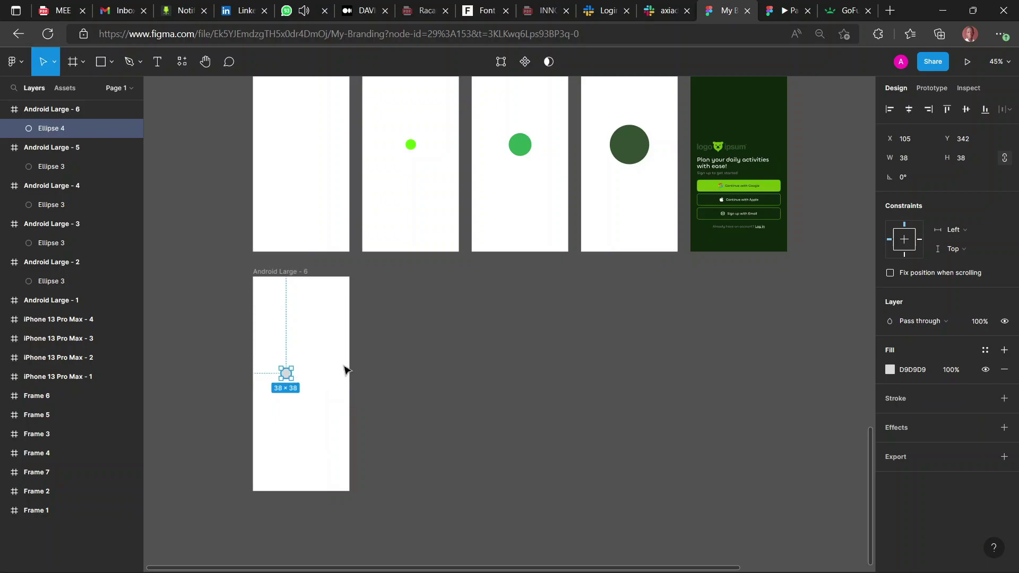
key("alt+h")
key("alt+v")
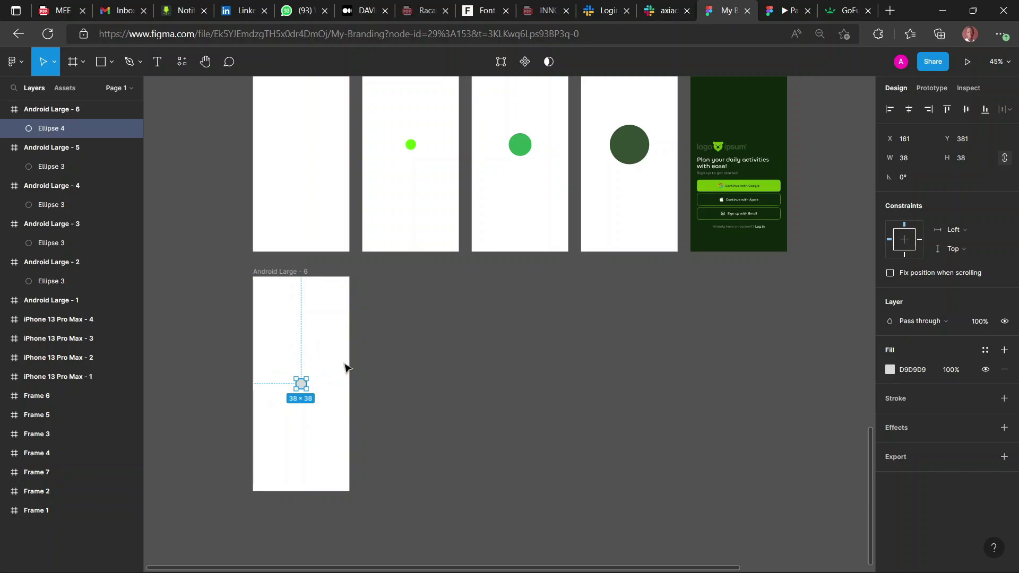
key("i")
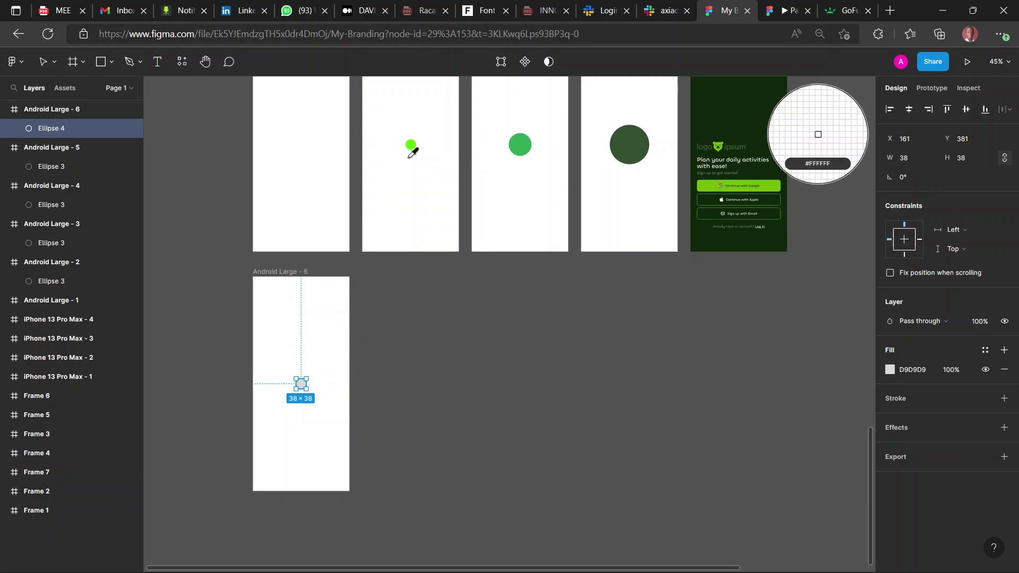
left_click(418, 140)
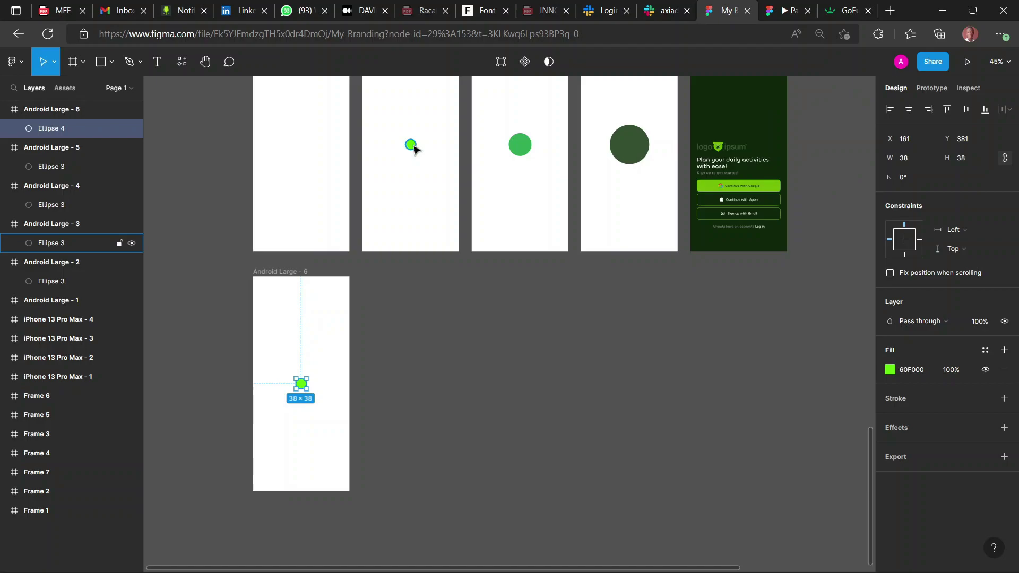
- Duplicate the Android Large - 6 frame immediately to its right, and close the prototype preview browser tab
left_click(276, 272)
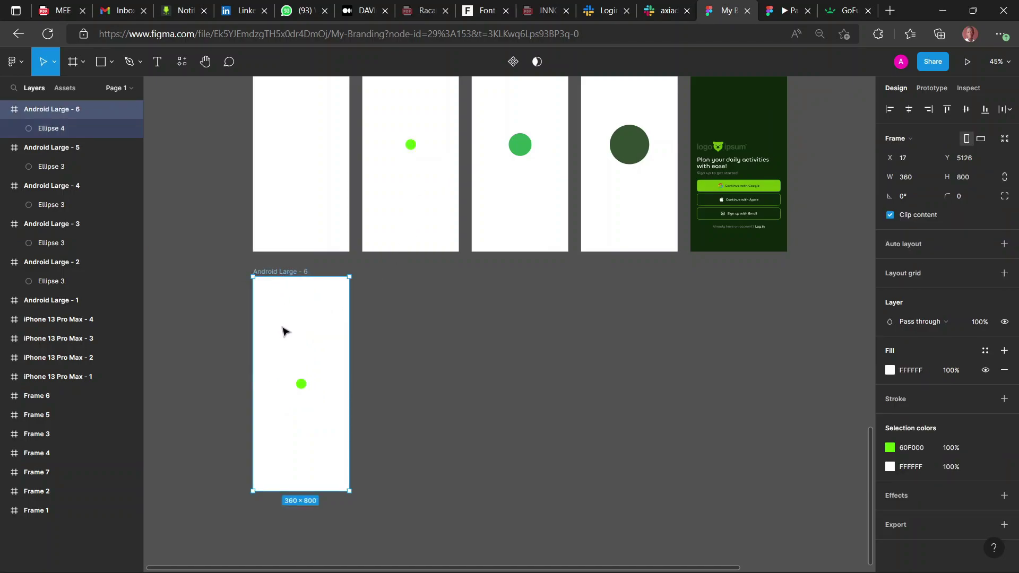
left_click_drag(283, 331, 395, 339)
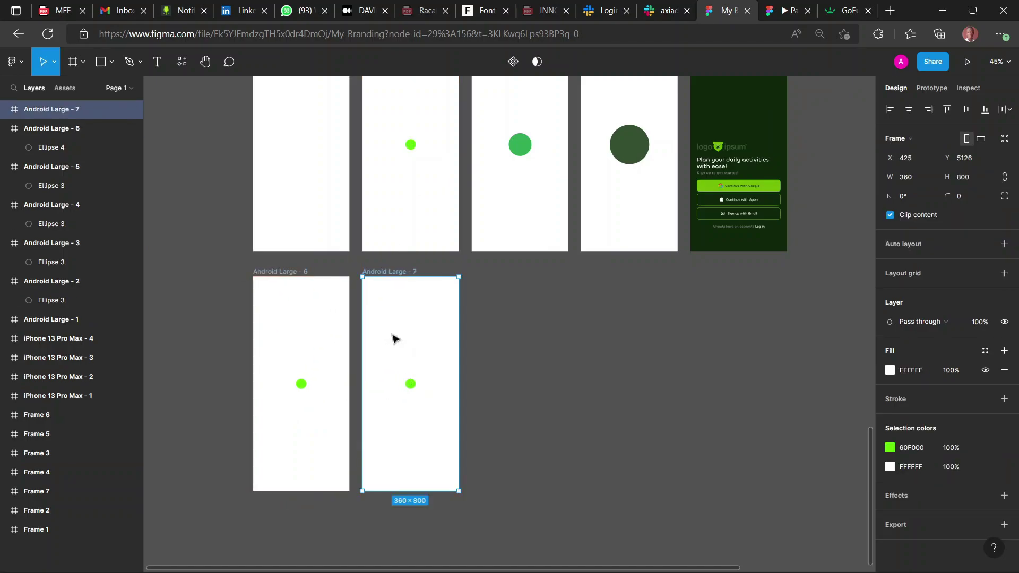
left_click(808, 11)
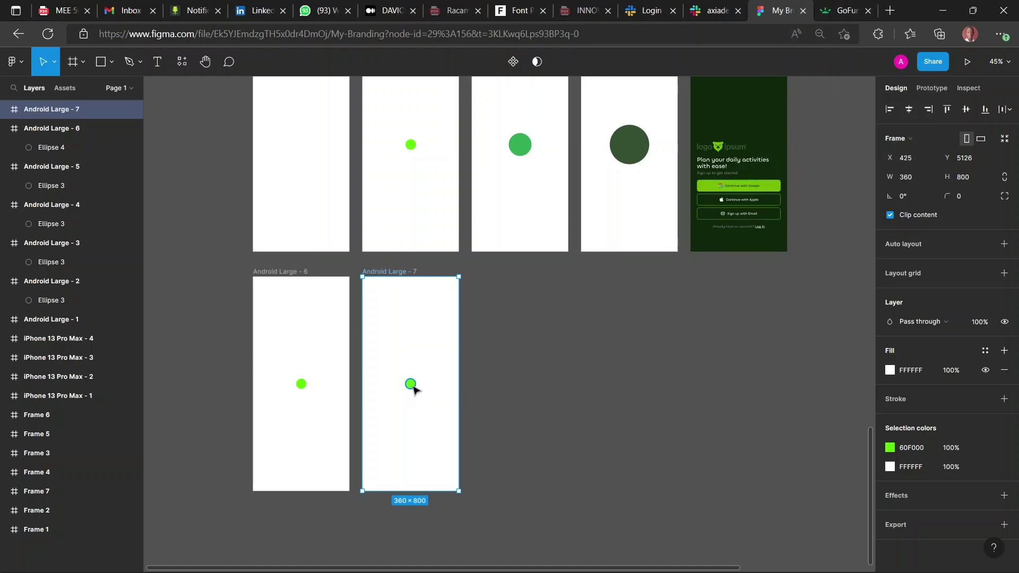
- Nudge the circle in Android Large - 6 straight up out of the frame to Y -119
left_click(302, 386)
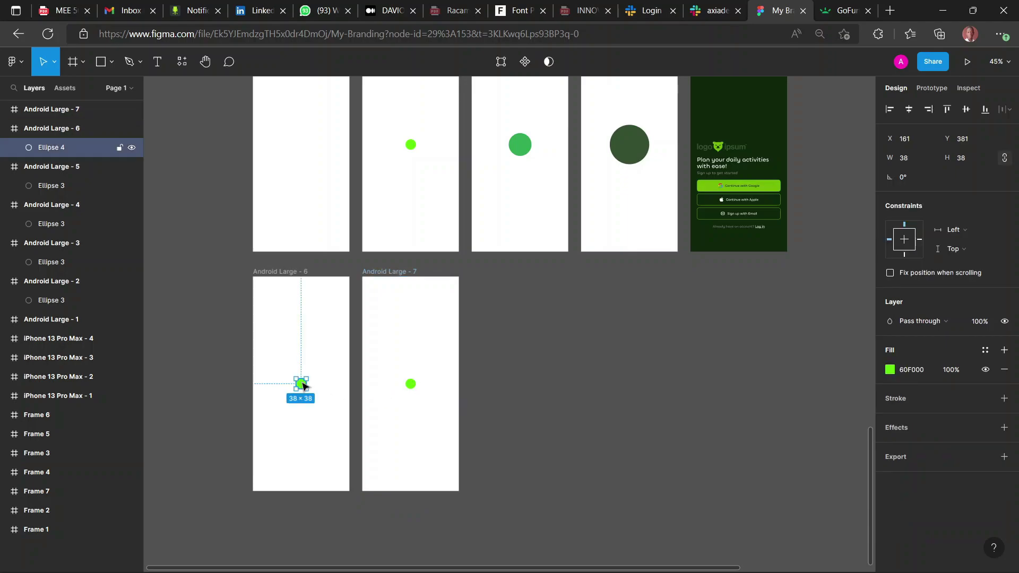
key("shift+Up")
key("shift+Up")
key("shift+Up")
key("shift+Up")
key("shift+Up")
key("shift+Up")
key("shift+Up")
key("shift+Up")
key("shift+Up")
key("shift+Up")
key("shift+Up")
key("shift+Up")
key("shift+Up")
key("shift+Up")
key("shift+Up")
key("shift+Up")
key("shift+Up")
key("shift+Up")
key("shift+Up")
key("shift+Up")
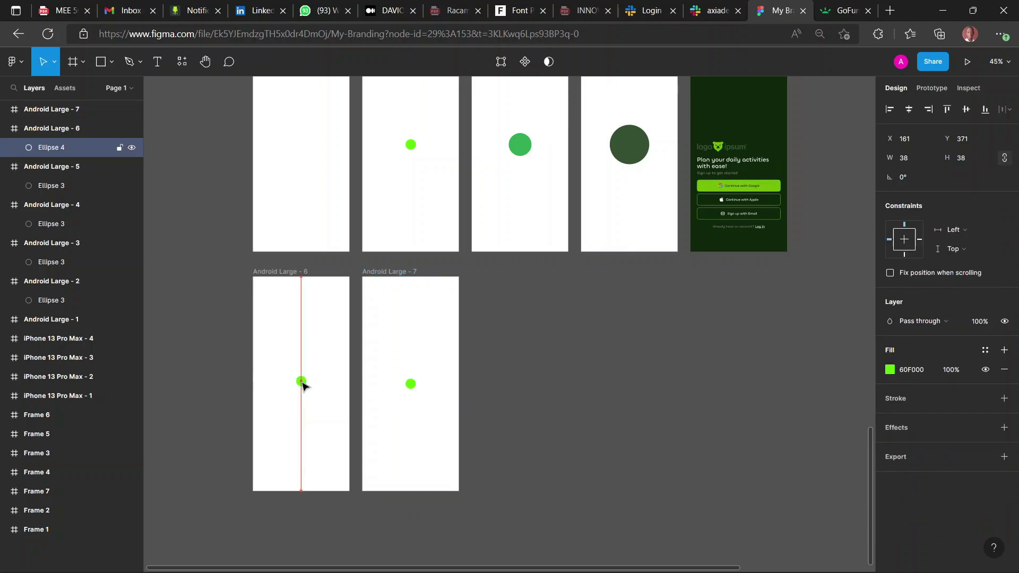
key("shift+Up")
key("shift+Up")
key("shift+Up")
key("shift+Up")
key("shift+Up")
key("shift+Up")
key("shift+Up")
key("shift+Up")
key("shift+Up")
key("shift+Up")
key("shift+Up")
key("shift+Up")
key("shift+Up")
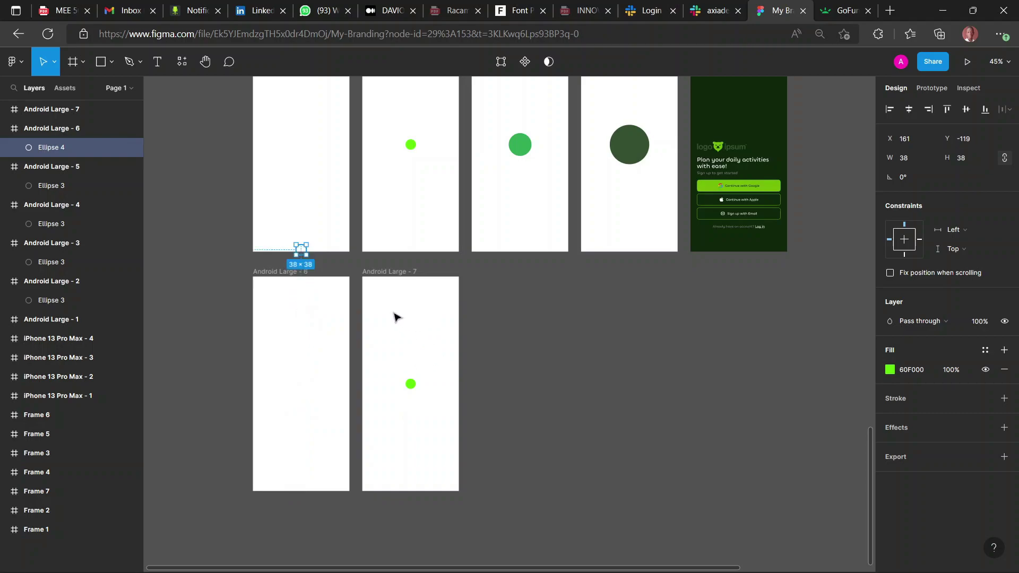
- Duplicate Android Large - 7 to its right, with the copy's circle in the sampled 34A853 green and enlarged from its centre to about 102 × 102
left_click(390, 281)
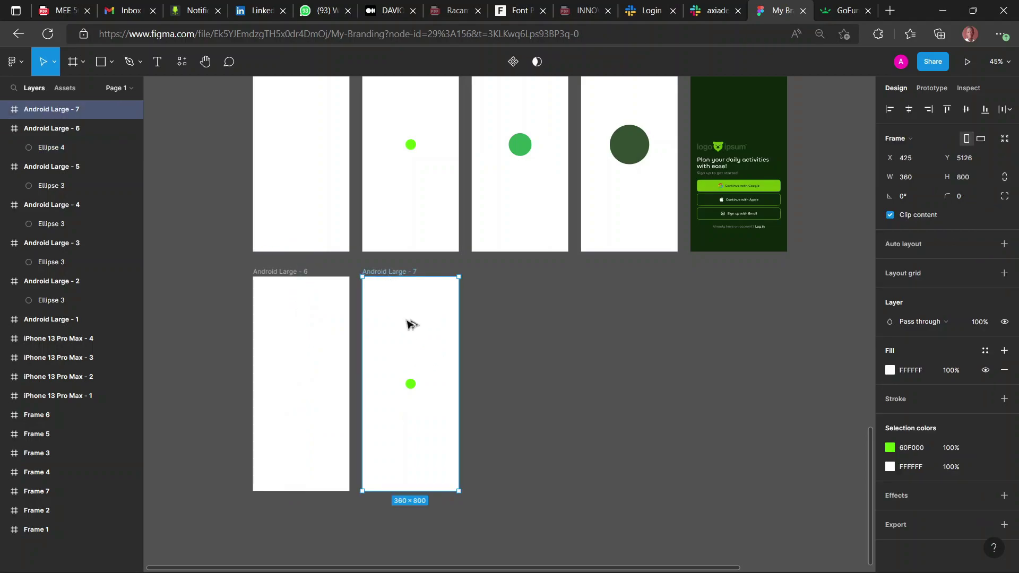
left_click_drag(409, 324, 516, 329, "alt")
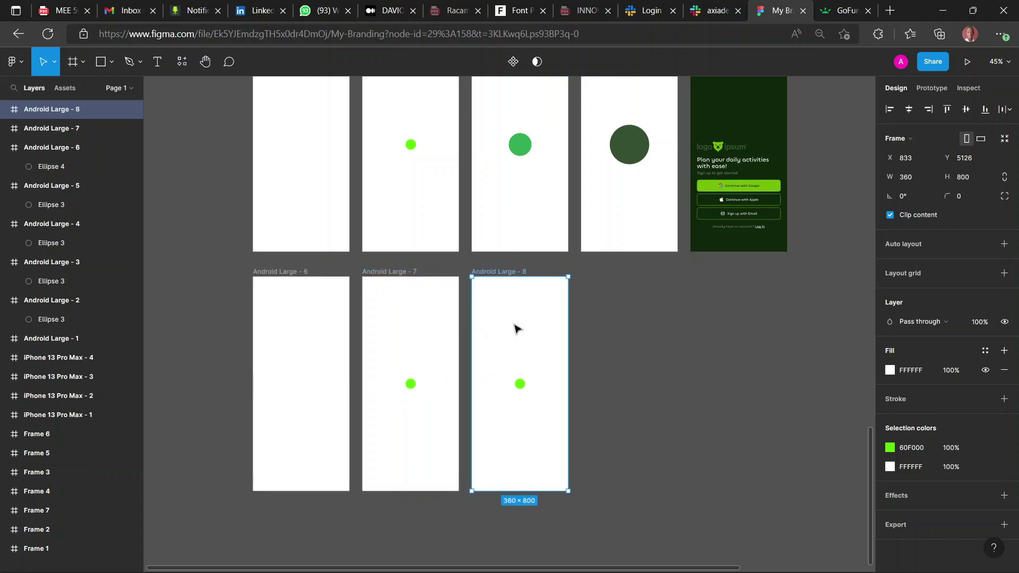
left_click(520, 385)
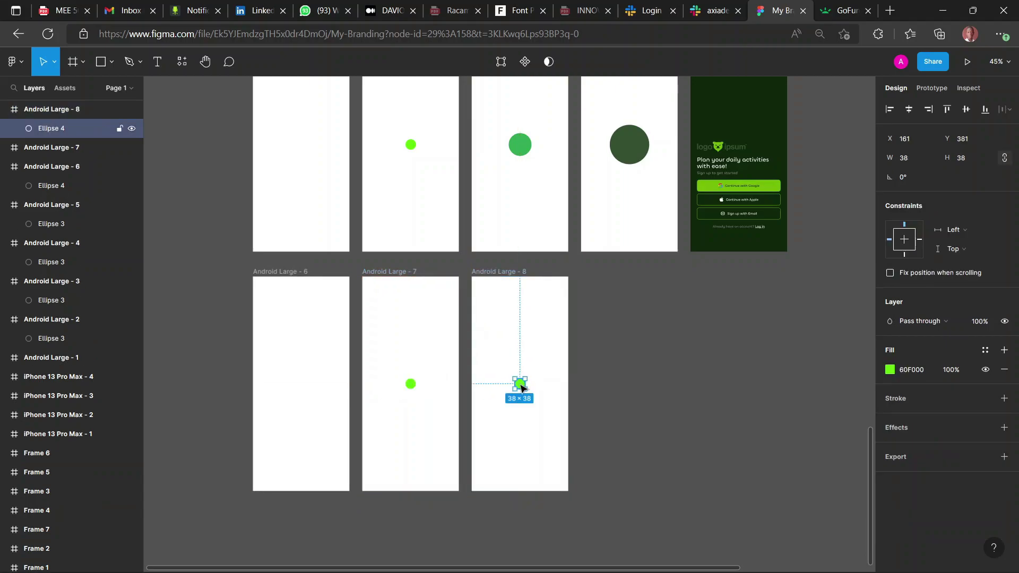
key("i")
left_click(519, 144)
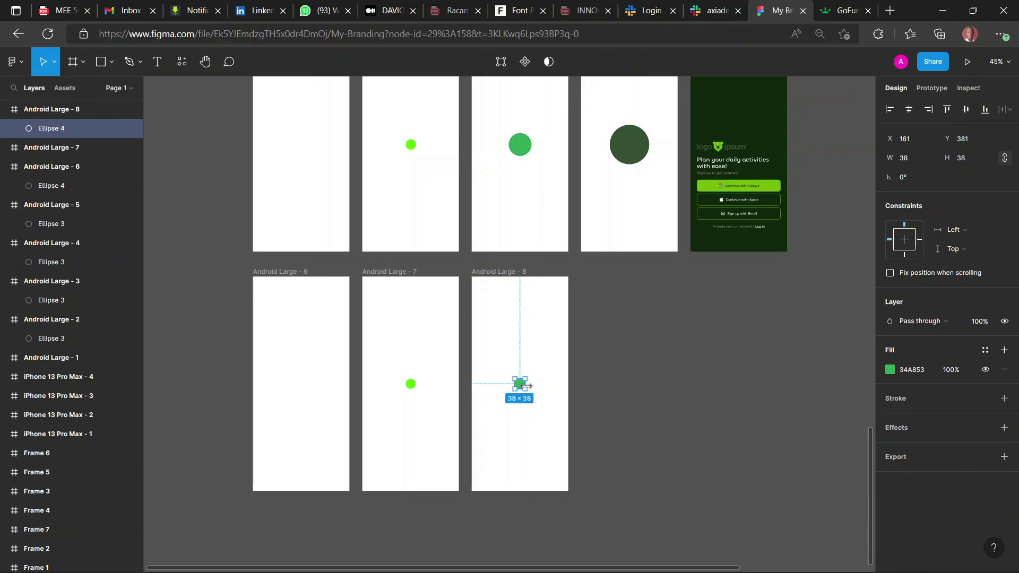
left_click_drag(525, 386, 534, 398)
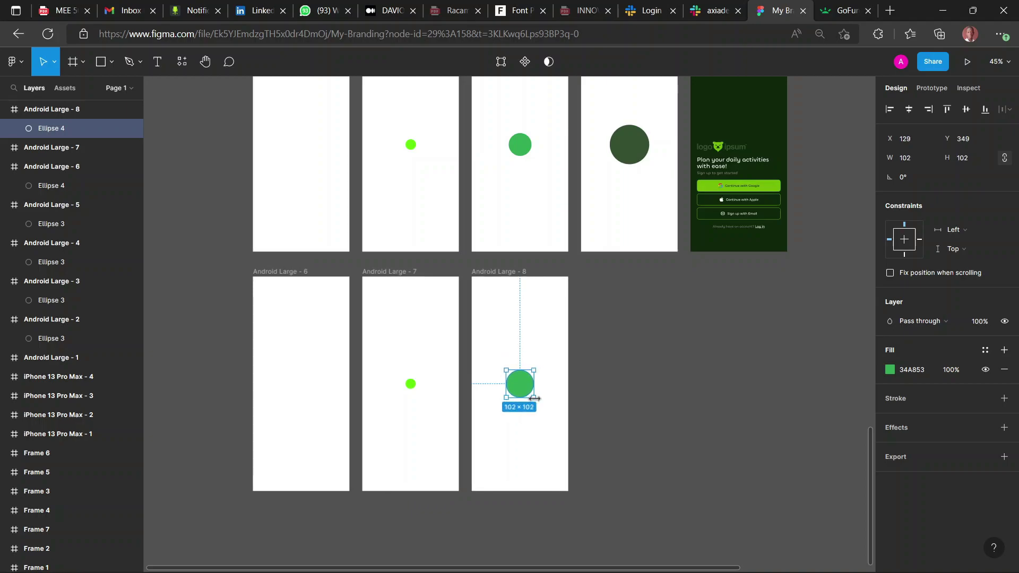
- Duplicate Android Large - 8 to its right, with the copy's circle in the sampled 355030 green and enlarged from its centre to about 186 × 186
left_click(509, 274)
left_click_drag(527, 330, 638, 338)
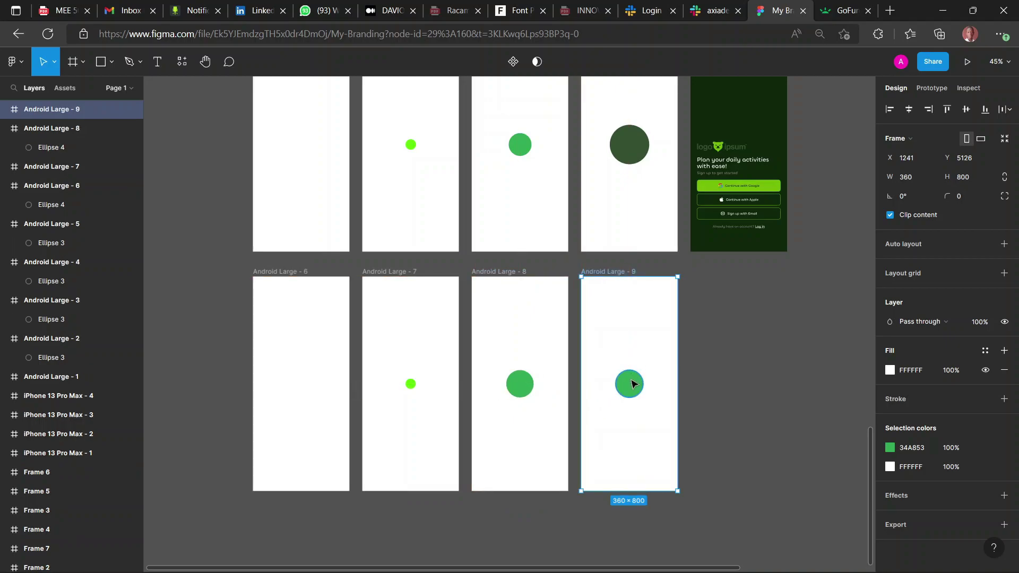
left_click(630, 382)
key("i")
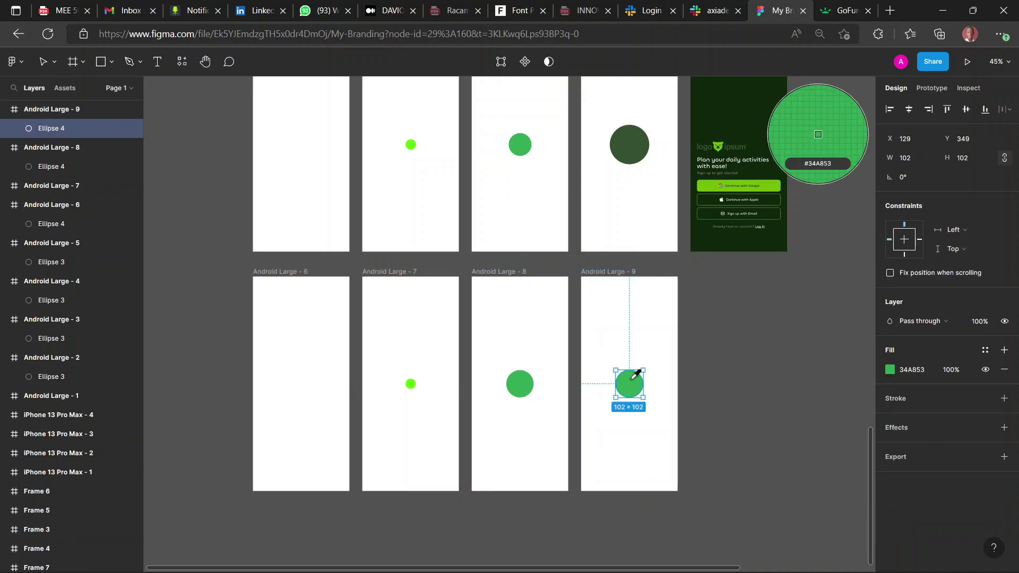
left_click(636, 144)
left_click_drag(645, 397, 654, 408)
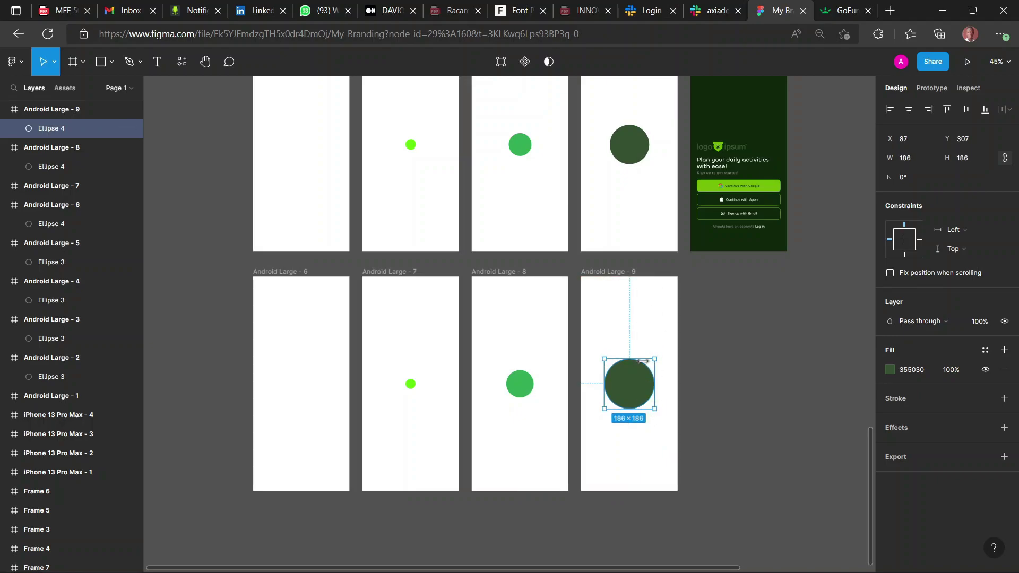
- Duplicate Android Large - 9 to its right, with the copy's circle in the sign-up screen's 0F260B and enlarged to about 904 × 904, covering the frame
left_click(611, 273)
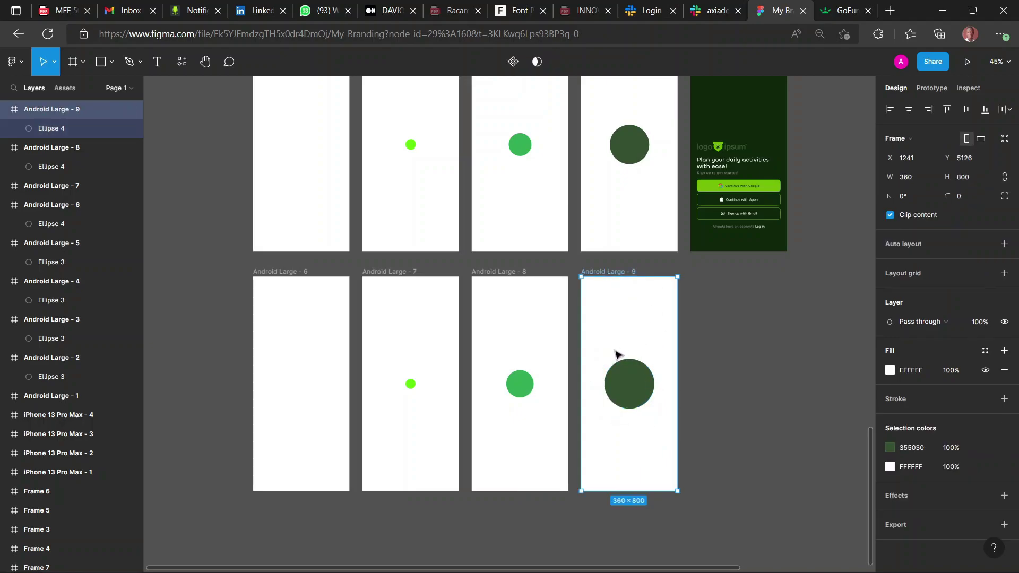
scroll(615, 355, "right", 5)
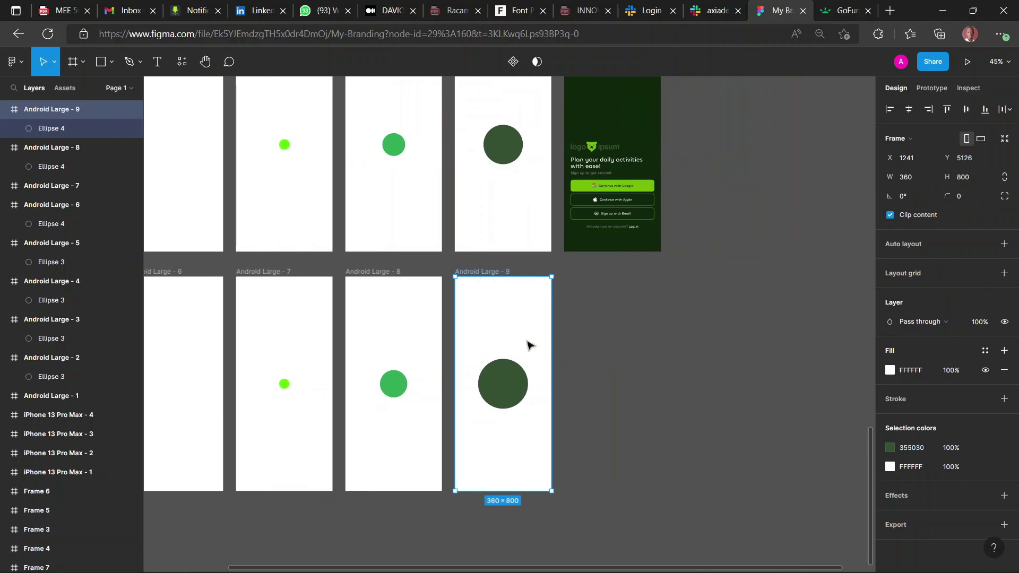
left_click_drag(510, 332, 624, 347)
left_click(609, 394)
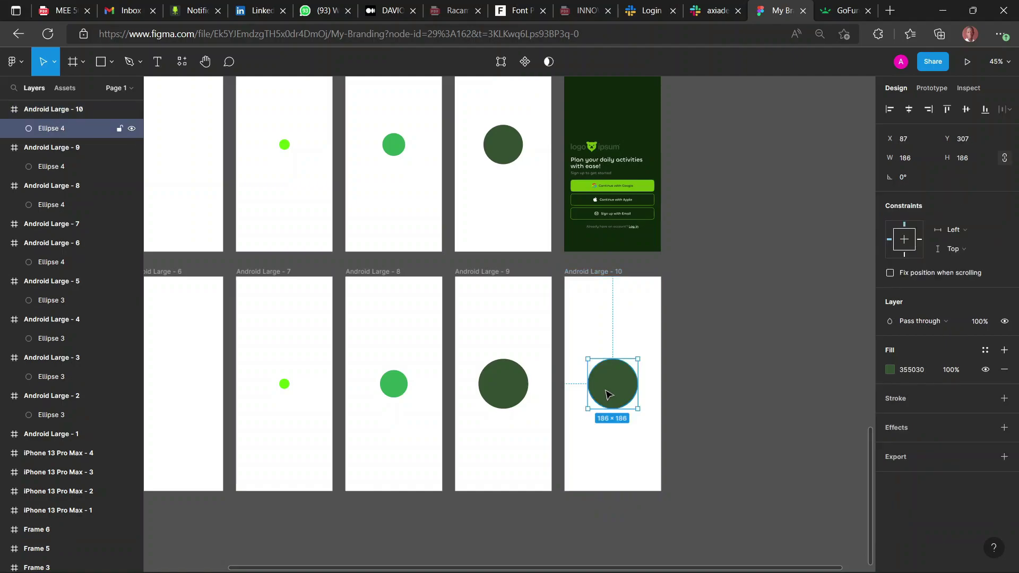
key("i")
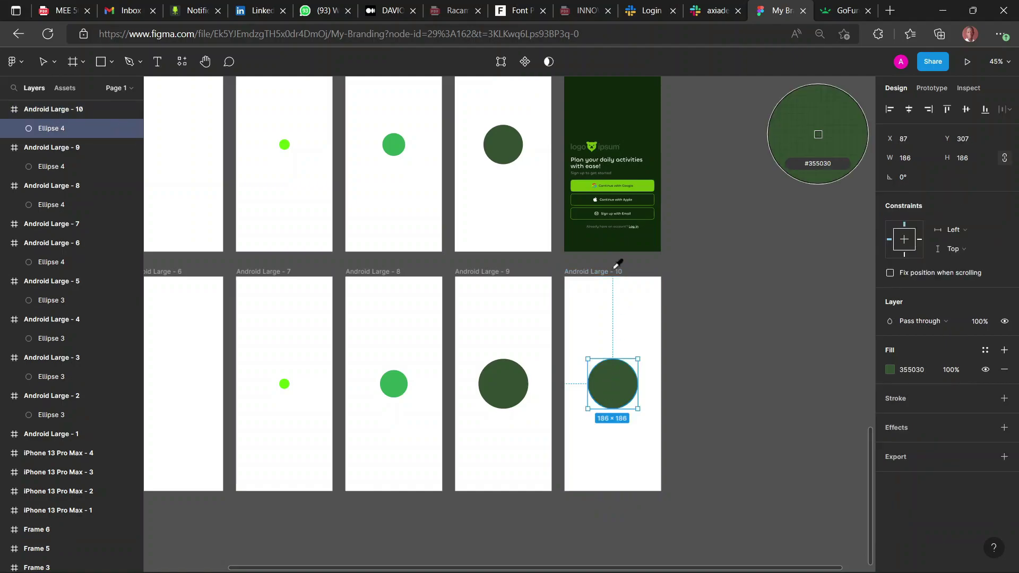
left_click(625, 96)
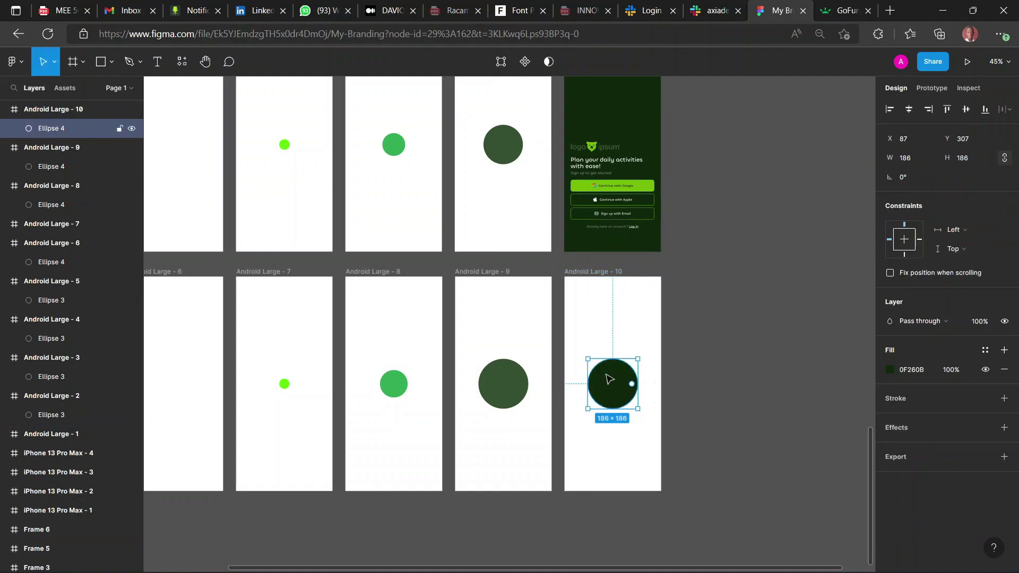
key("i")
left_click(619, 111)
left_click_drag(637, 410, 718, 505)
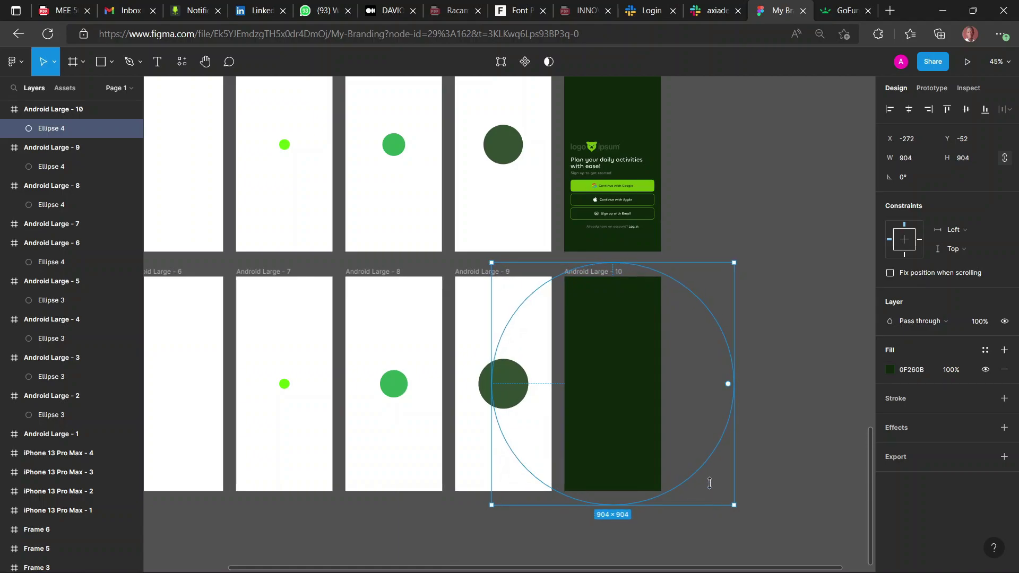
- Copy the logo, heading, subtitle, three buttons and log-in line from the finished sign-up screen into Android Large - 10
left_click(580, 154)
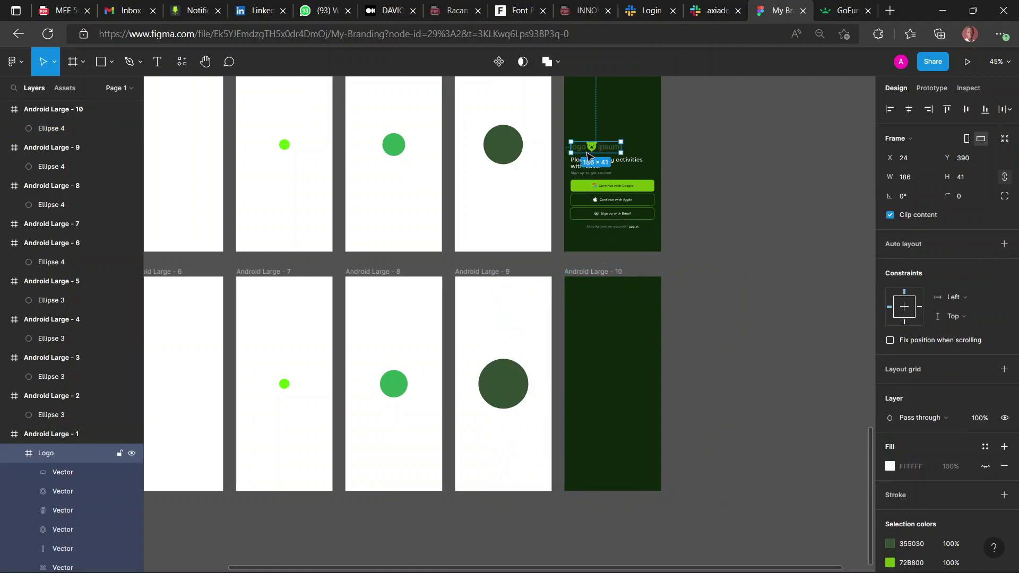
scroll(589, 159, "up", 2)
scroll(589, 159, "up", 4)
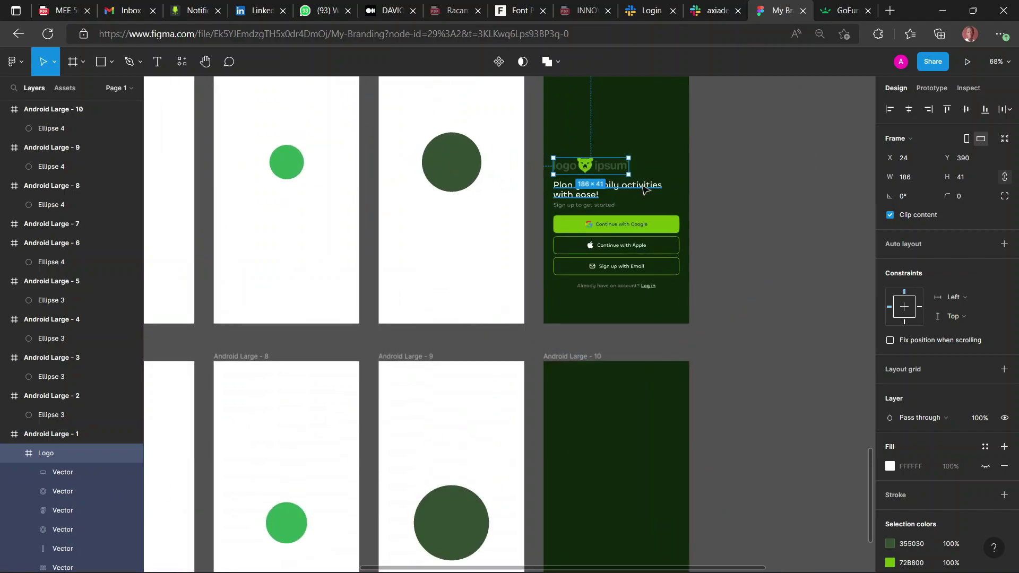
left_click(600, 194, "shift")
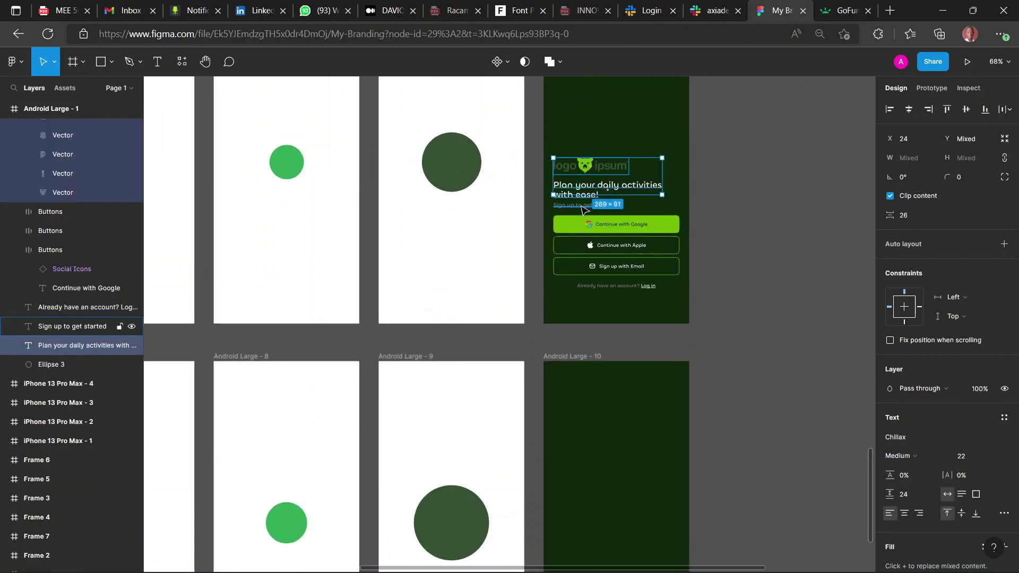
left_click(582, 206, "shift")
left_click(579, 228, "shift")
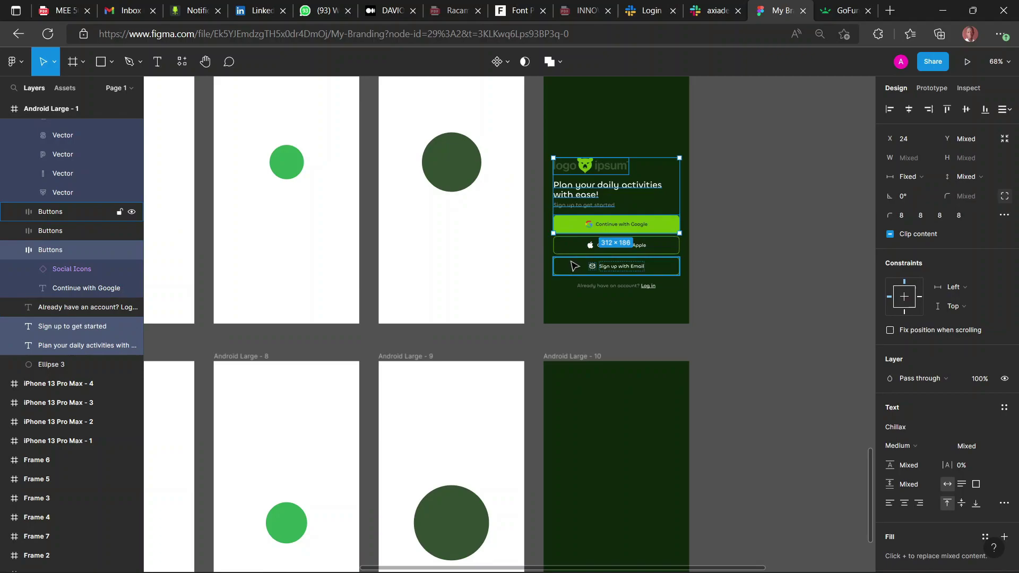
left_click(575, 251, "shift")
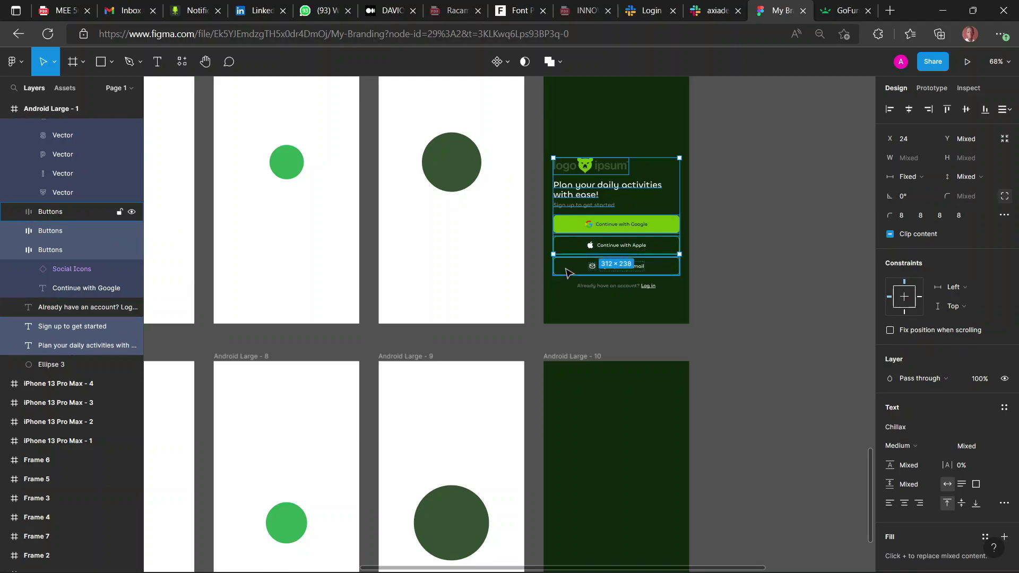
left_click(581, 287, "shift")
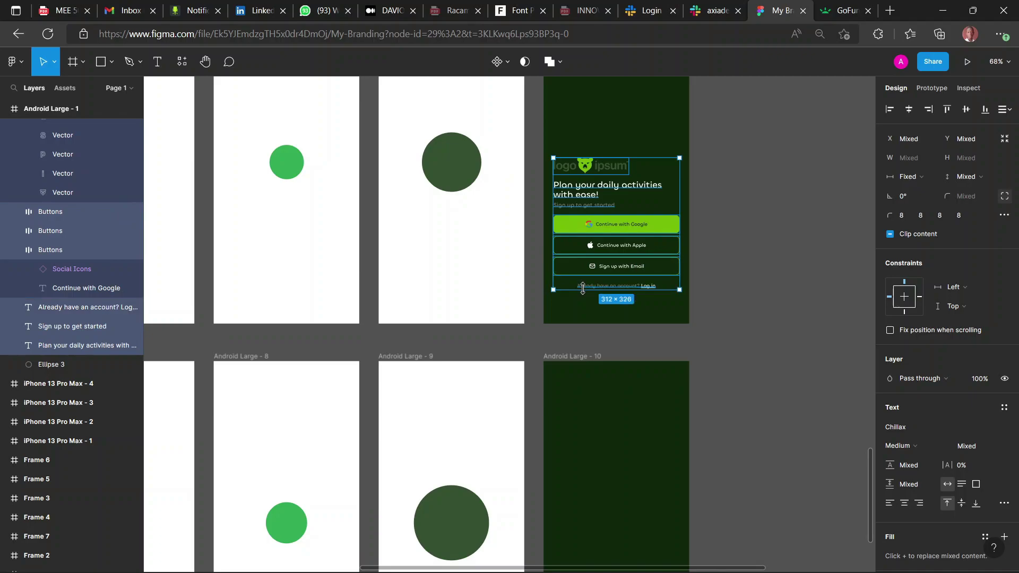
scroll(583, 290, "down", 5)
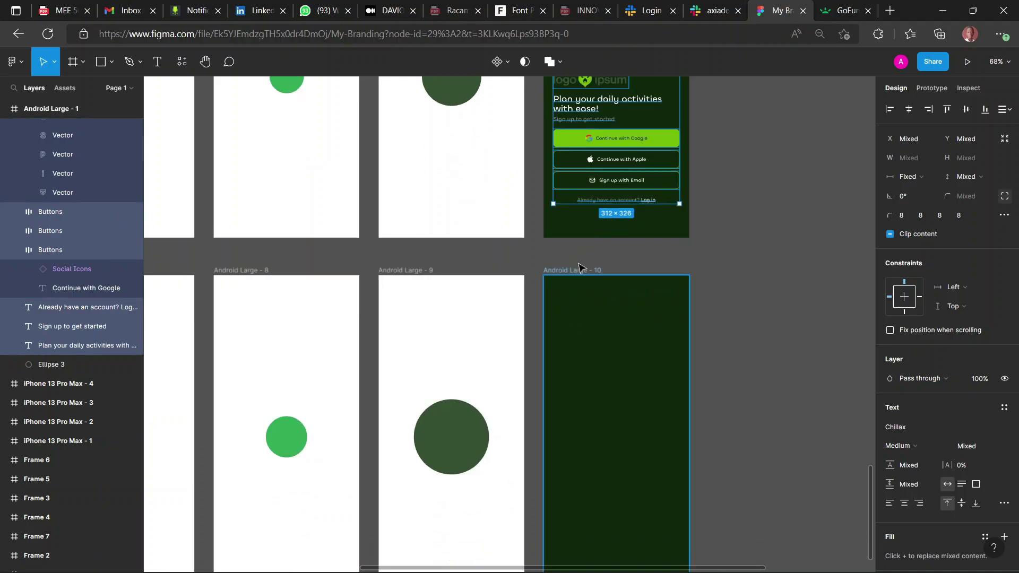
left_click(582, 273)
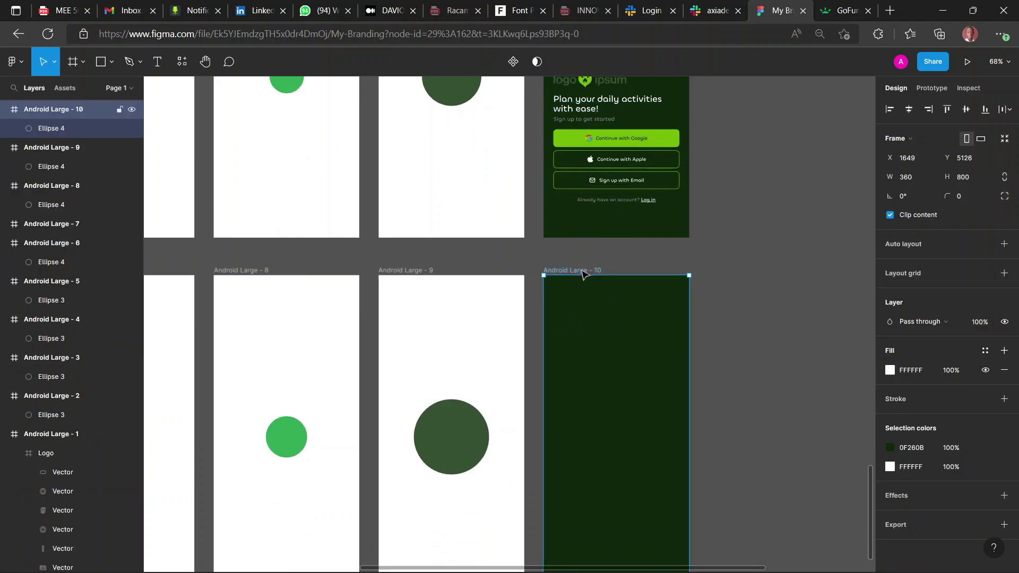
key("ctrl+v")
scroll(590, 284, "down", 6)
scroll(621, 345, "down", 2, "ctrl")
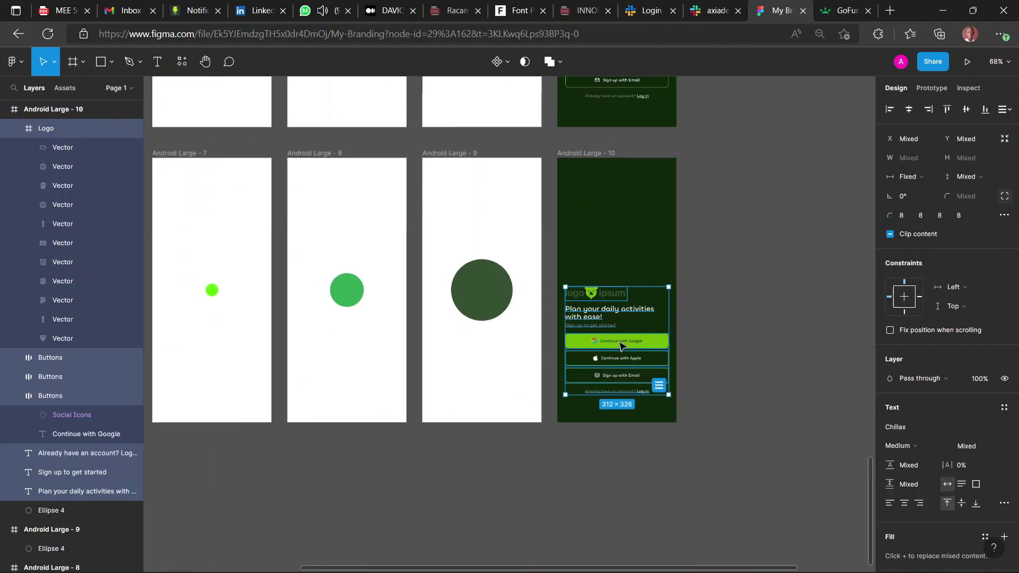
- Link Android Large - 6 to Android Large - 7 in the prototype with an After delay trigger of 800 ms
scroll(619, 344, "left", 5)
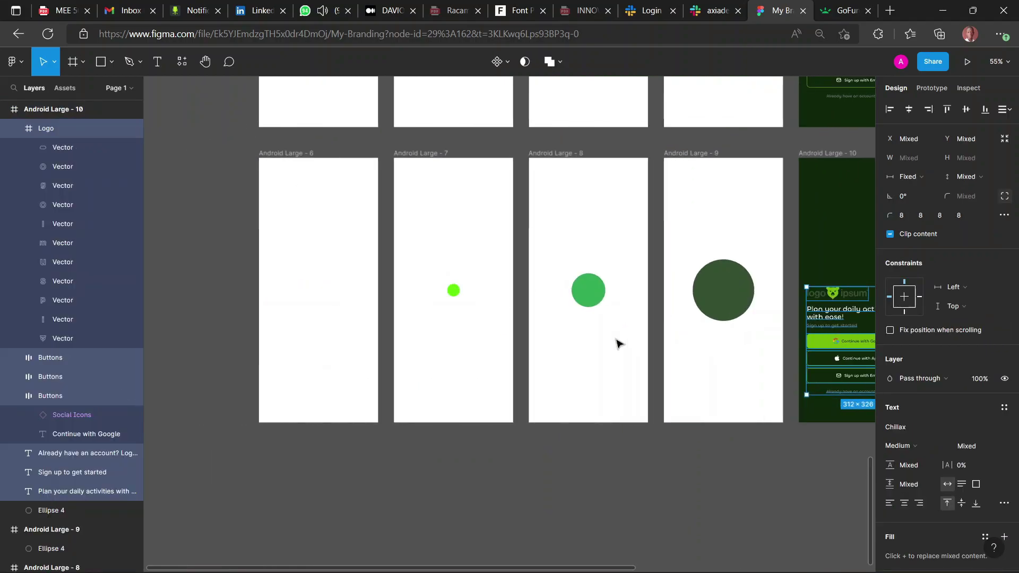
scroll(618, 344, "right", 2)
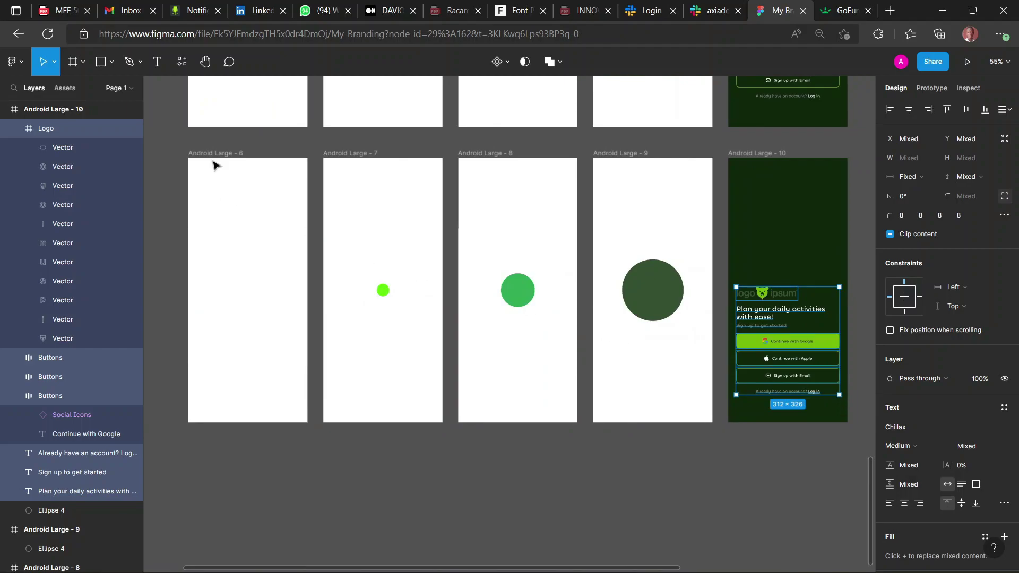
left_click(217, 154)
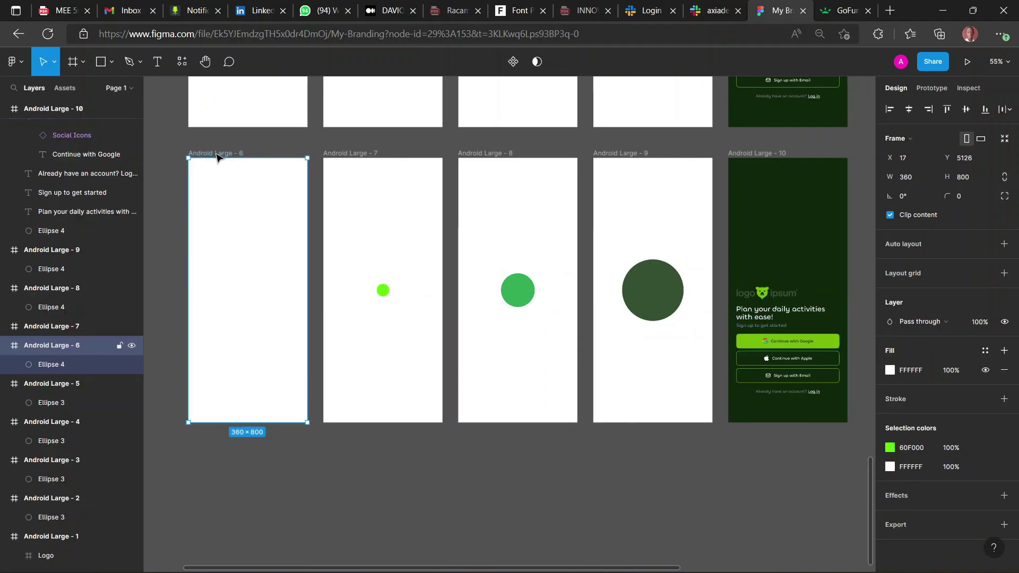
left_click(923, 89)
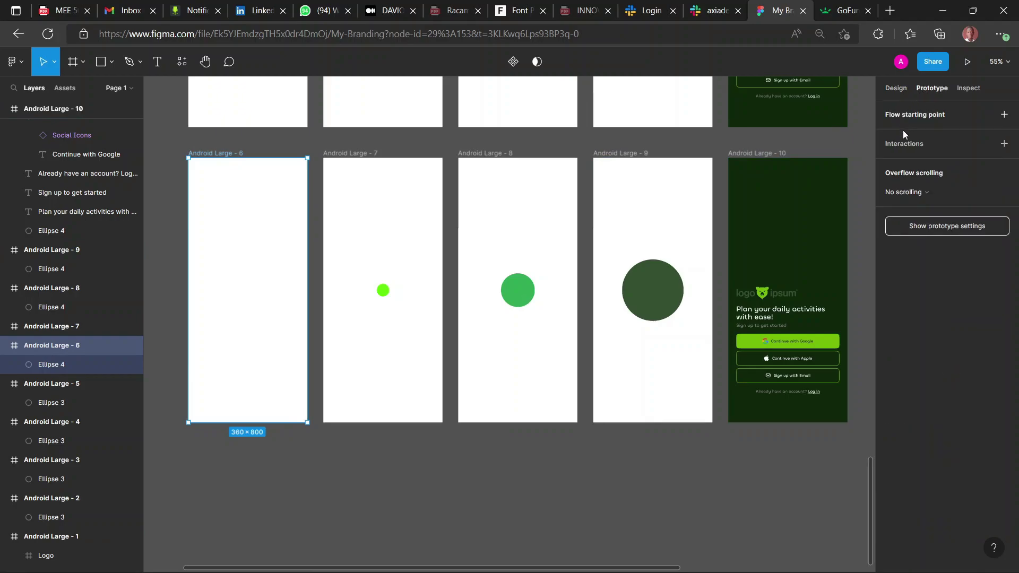
mouse_move(305, 295)
left_click_drag(315, 296, 338, 296)
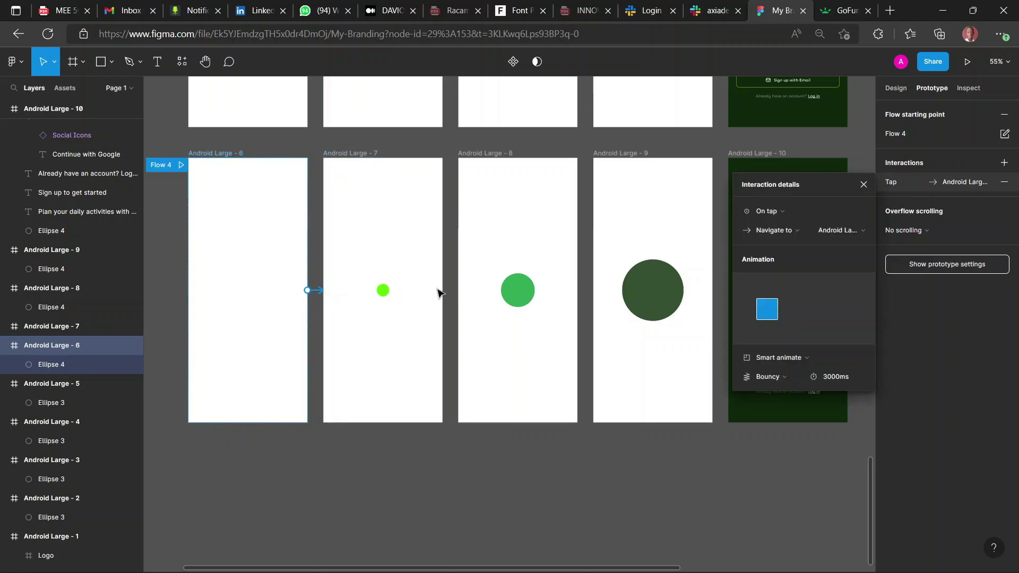
left_click(775, 211)
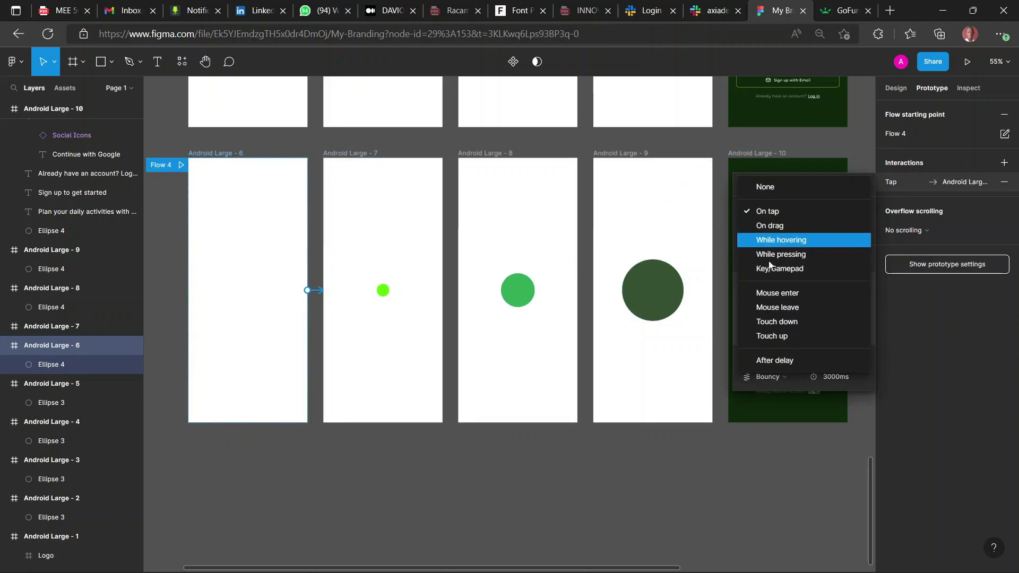
left_click(768, 361)
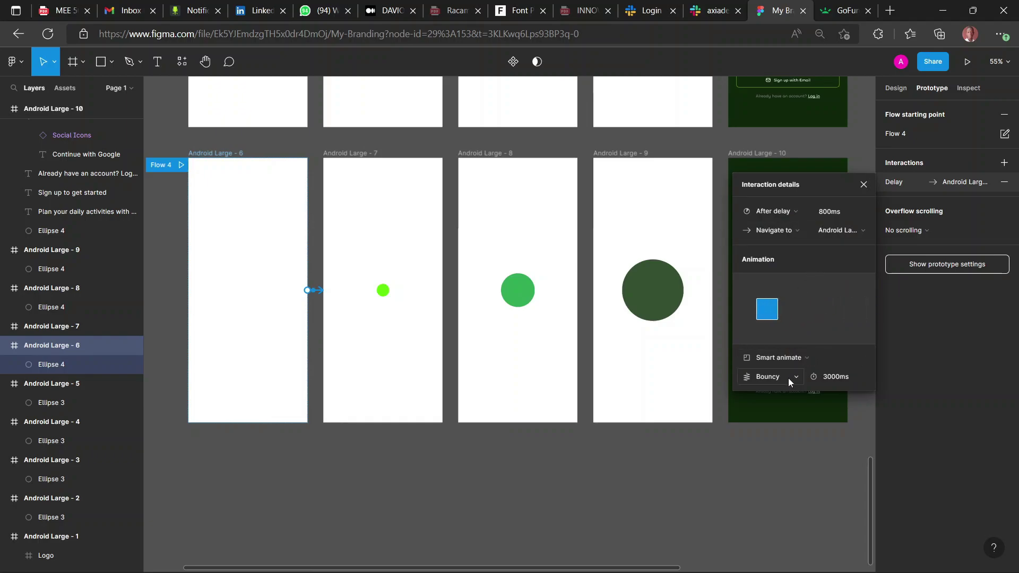
- Set the duration of the Smart animate transition from Android Large - 6 to 800 ms
left_click(837, 381)
type("800")
key("Return")
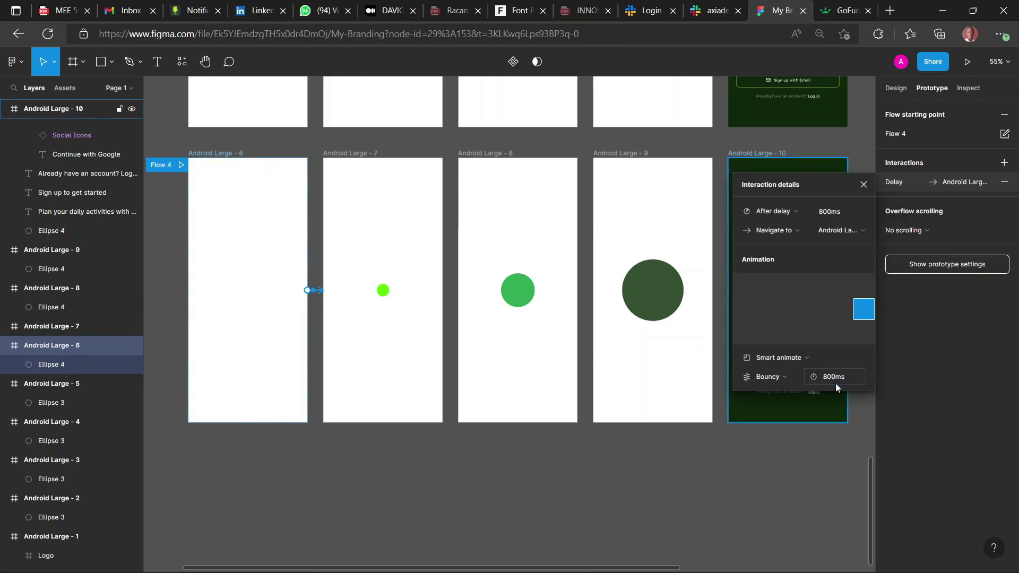
- Link Android Large - 7 to Android Large - 8 with an After delay trigger of 800 ms
left_click(355, 157)
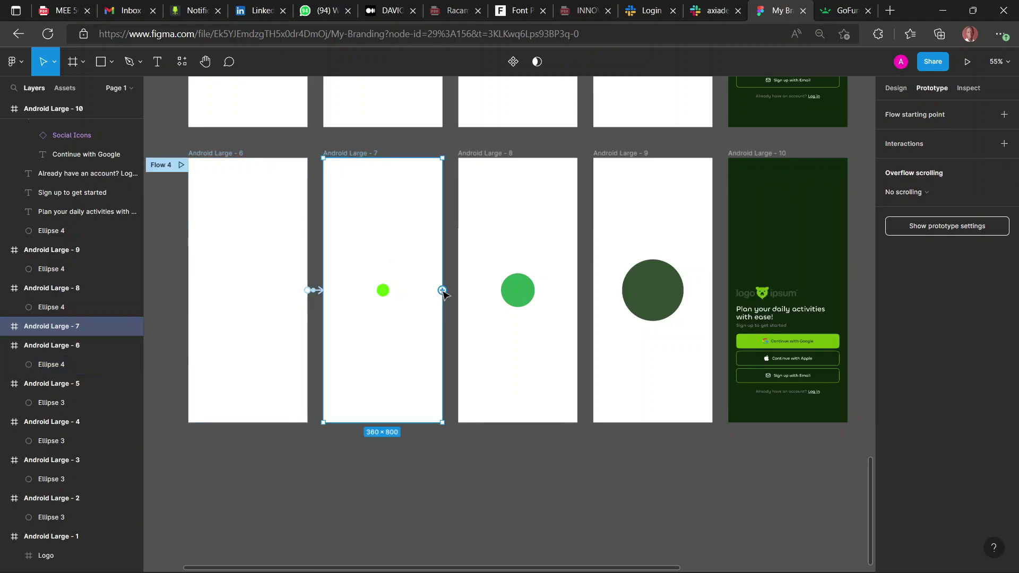
left_click_drag(443, 291, 468, 298)
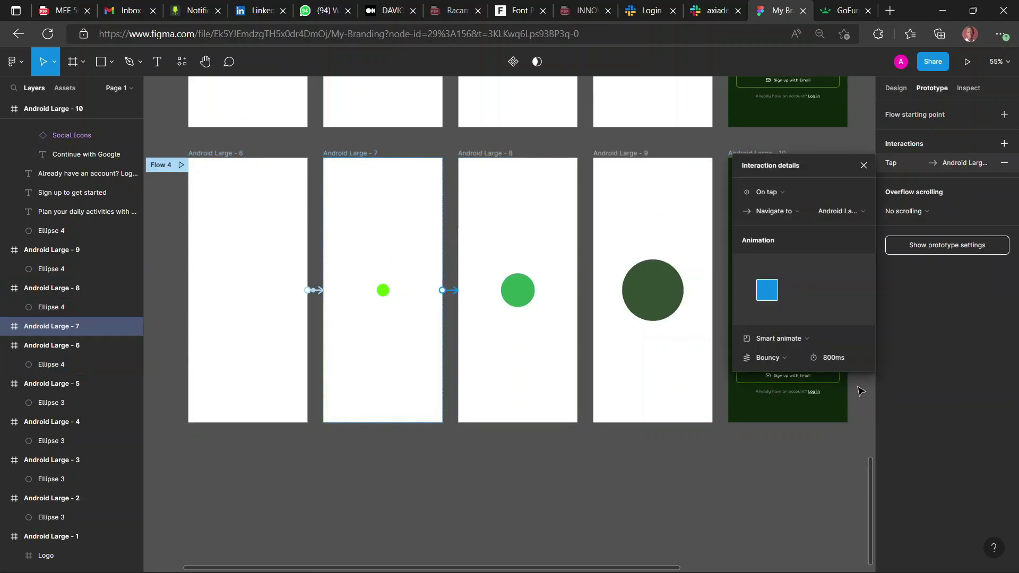
left_click(789, 192)
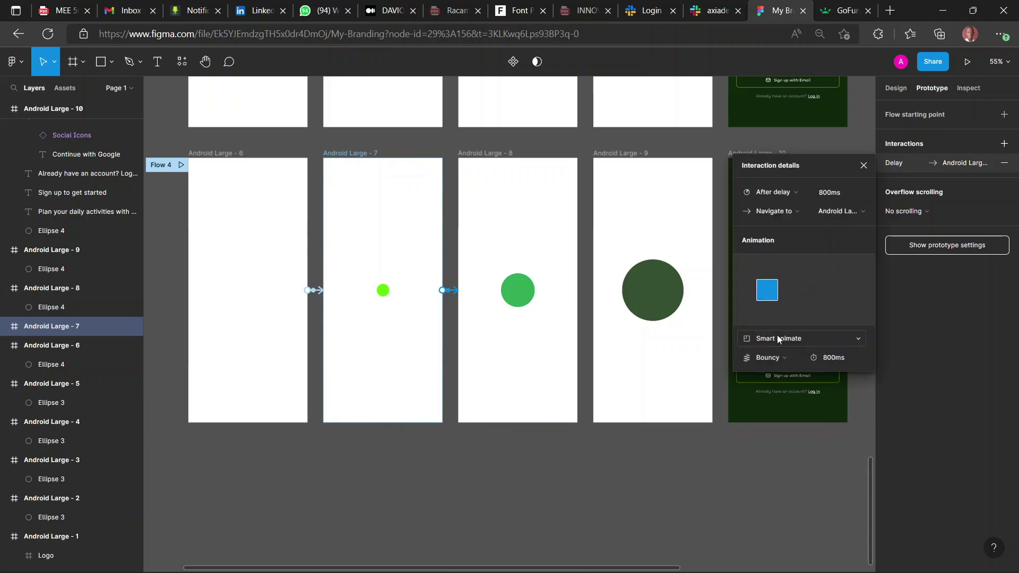
- Link Android Large - 8 to Android Large - 9 with an After delay trigger of 800 ms
scroll(457, 322, "right", 3)
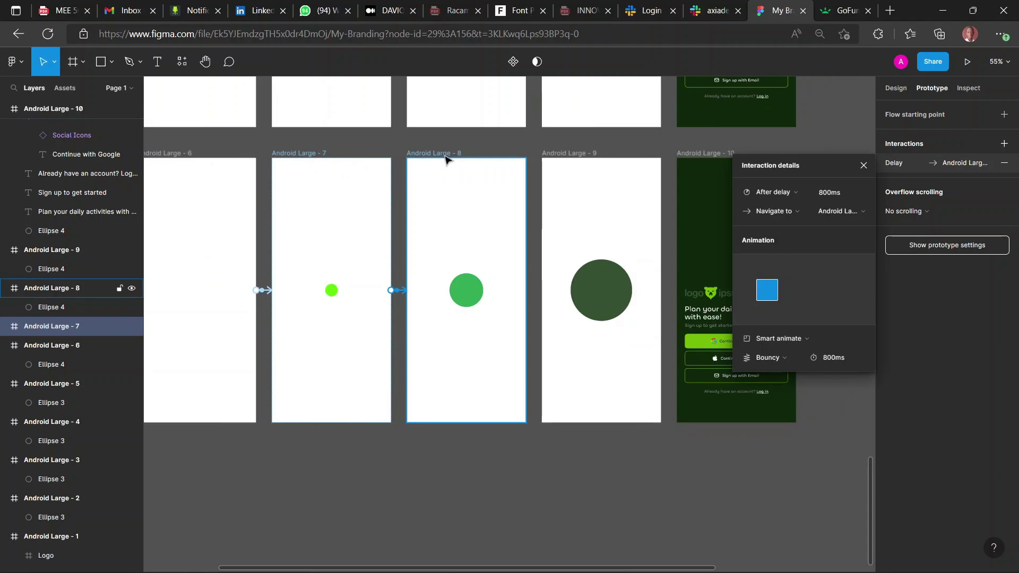
left_click(444, 158)
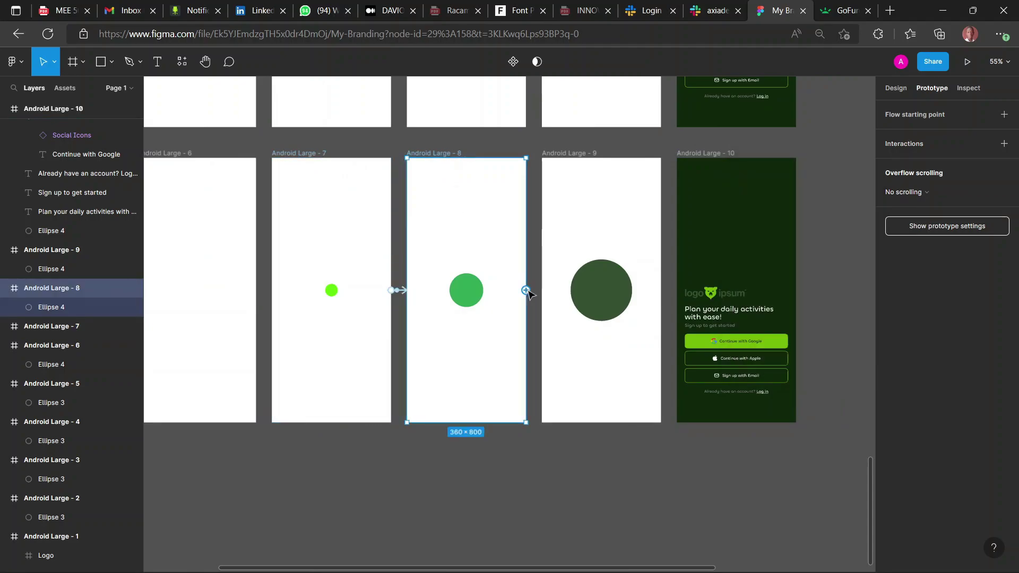
left_click_drag(549, 295, 551, 291)
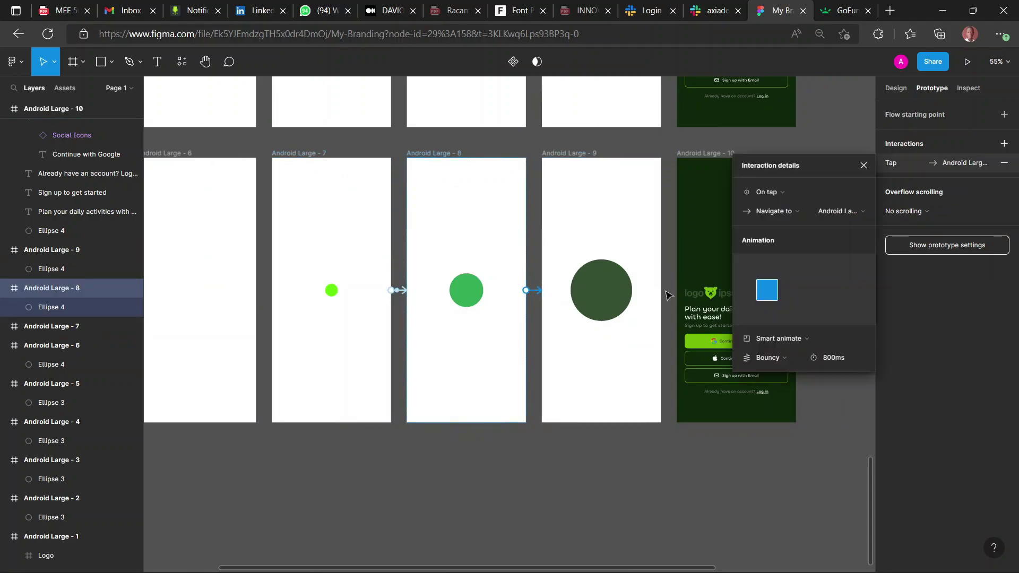
left_click(761, 193)
left_click(788, 341)
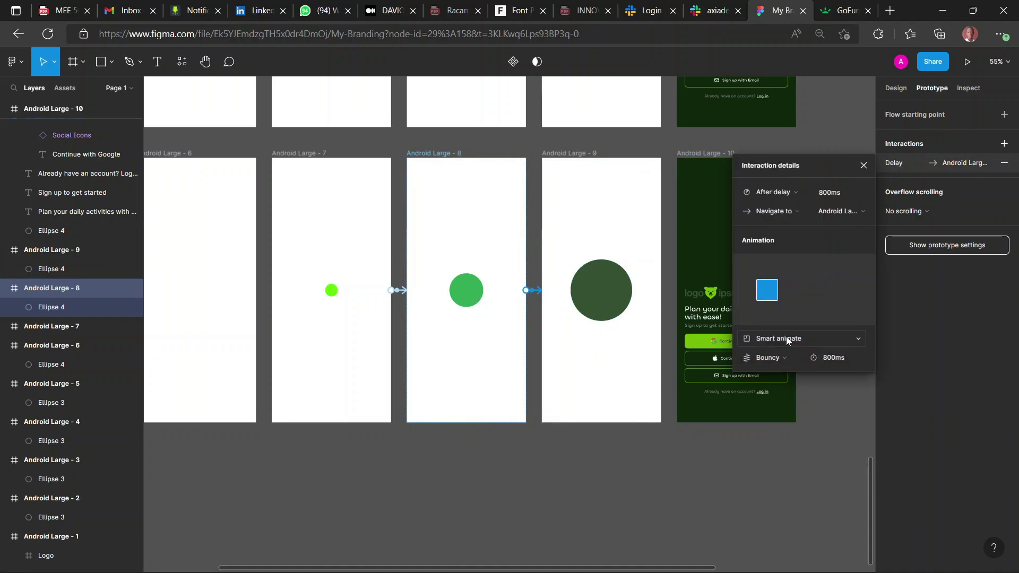
- Link Android Large - 9 to Android Large - 10 with an 800 ms After delay trigger and a 3000 ms animation duration
scroll(546, 298, "right", 3)
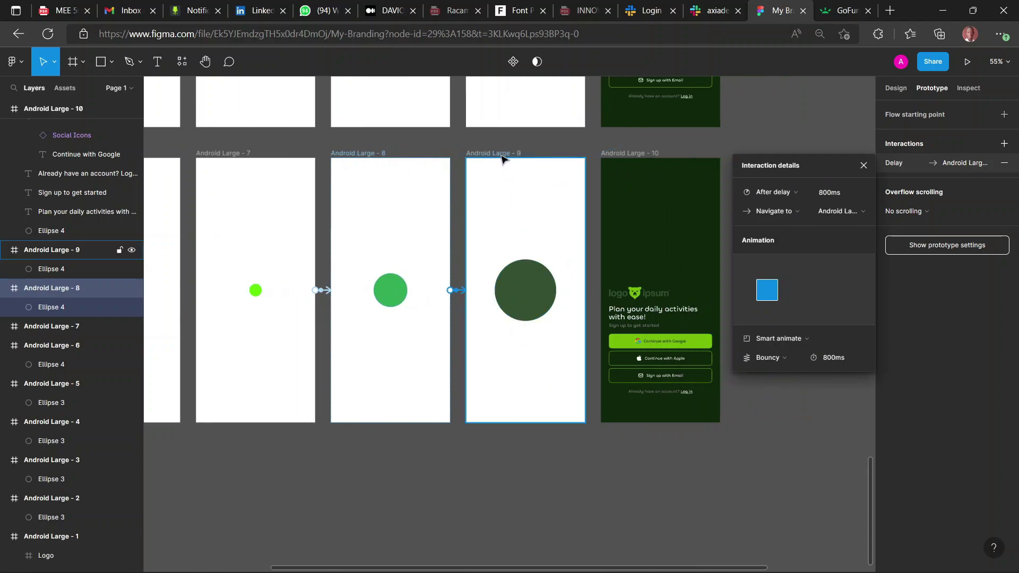
left_click(503, 159)
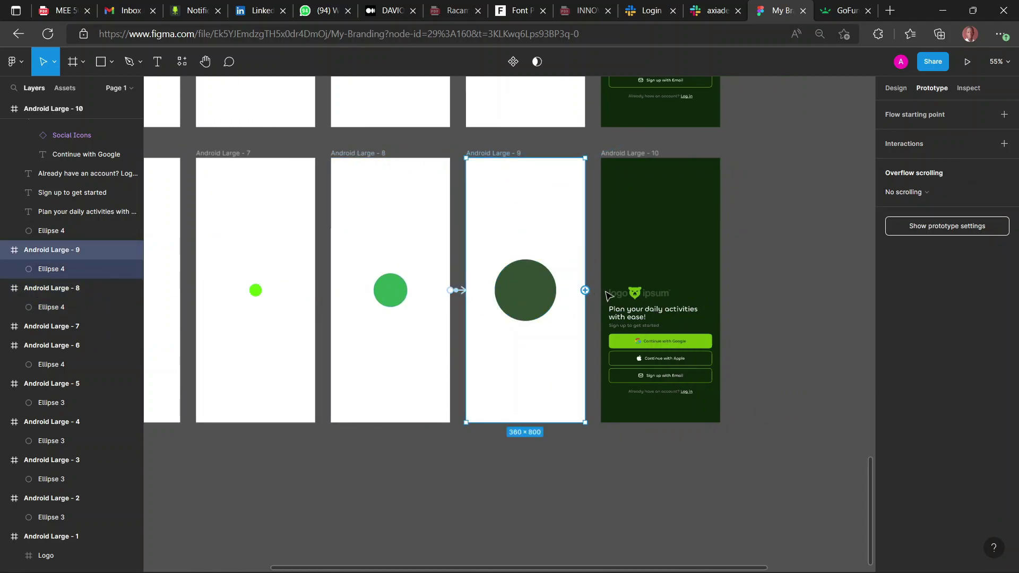
left_click_drag(585, 289, 610, 296)
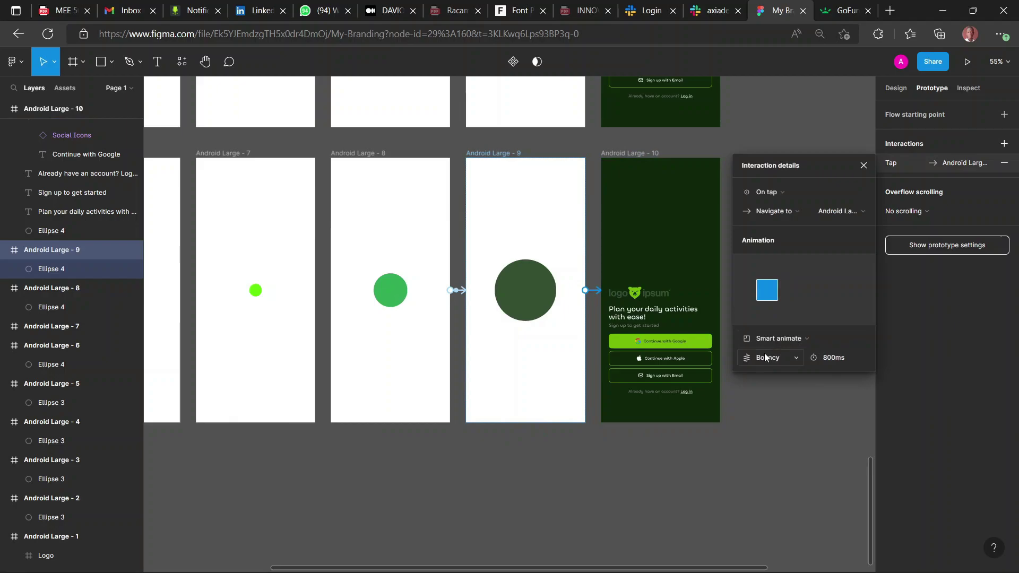
left_click(831, 358)
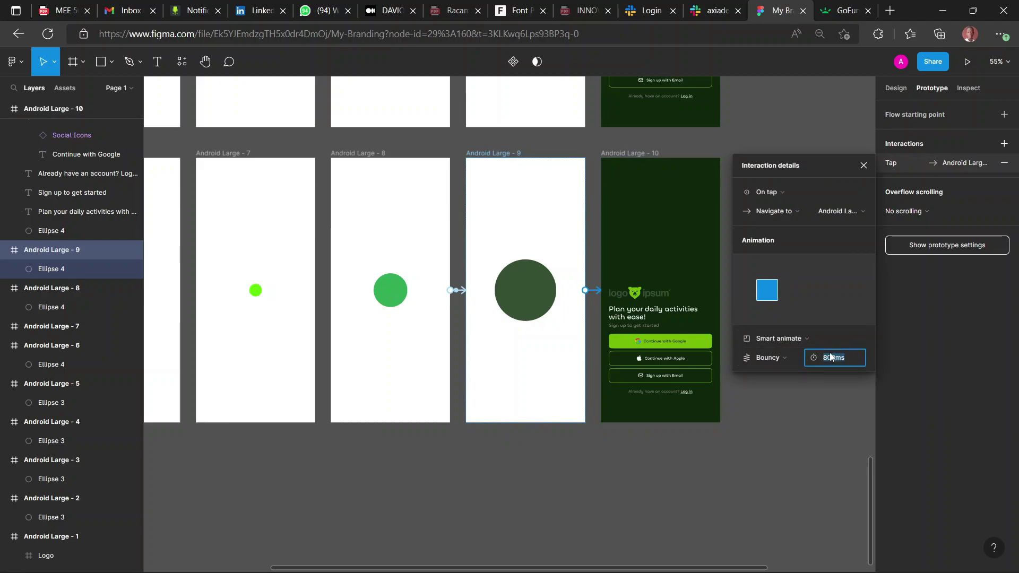
type("3000")
key("Return")
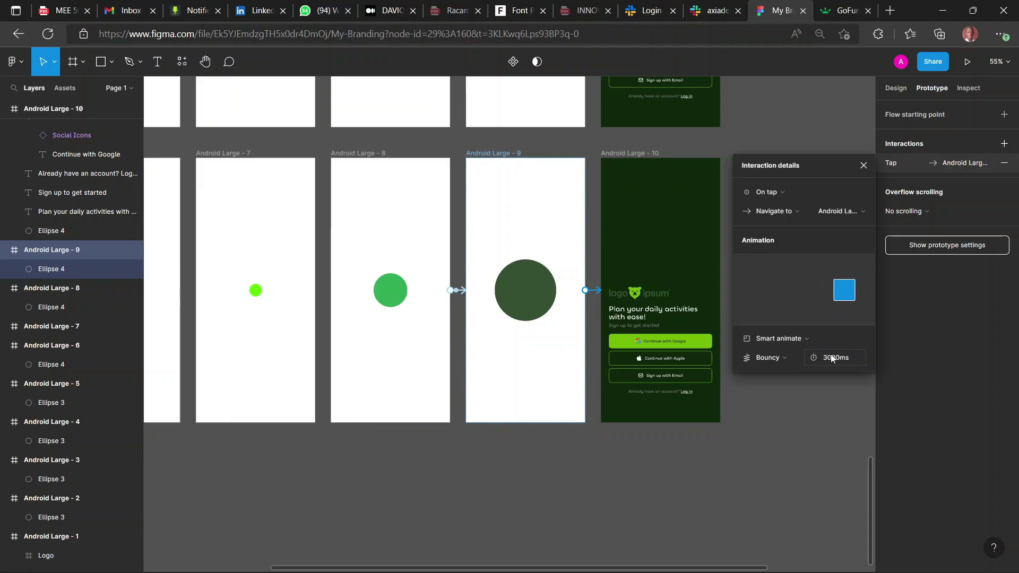
left_click(783, 192)
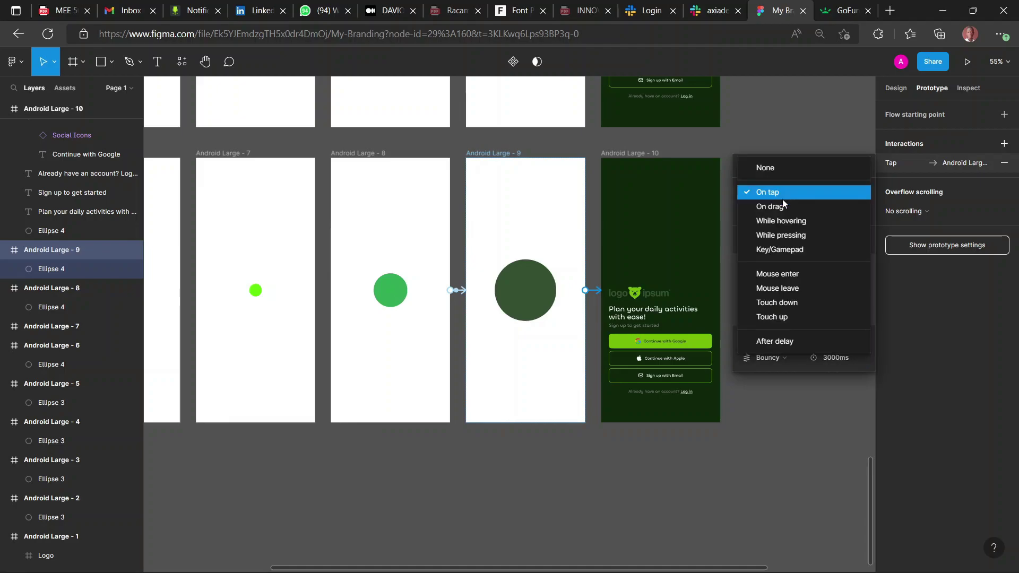
left_click(786, 342)
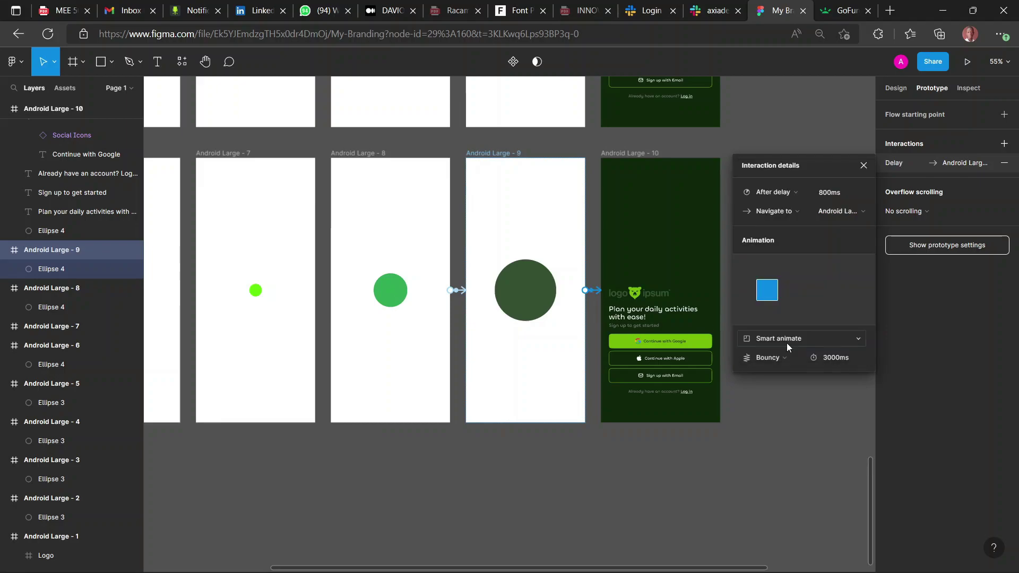
left_click(864, 166)
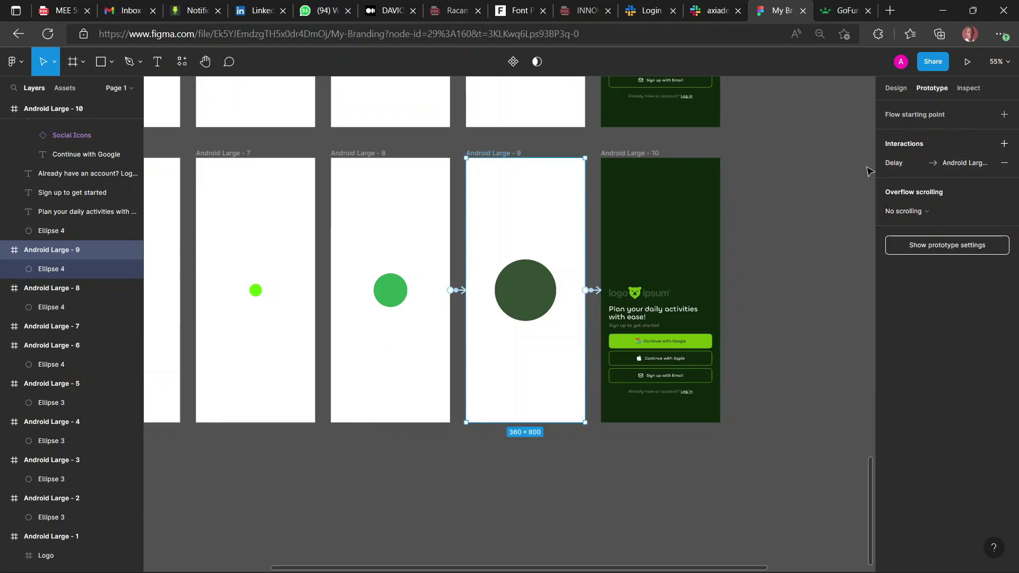
- Select Android Large - 6 and play the prototype from it to preview the splash animation
scroll(594, 329, "left", 2)
scroll(594, 329, "left", 3)
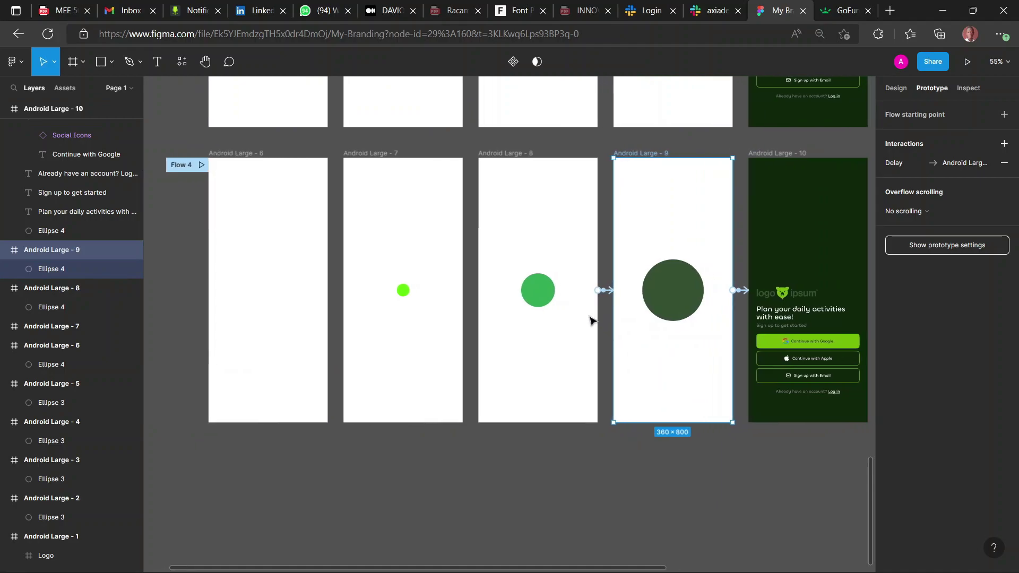
scroll(592, 320, "right", 1)
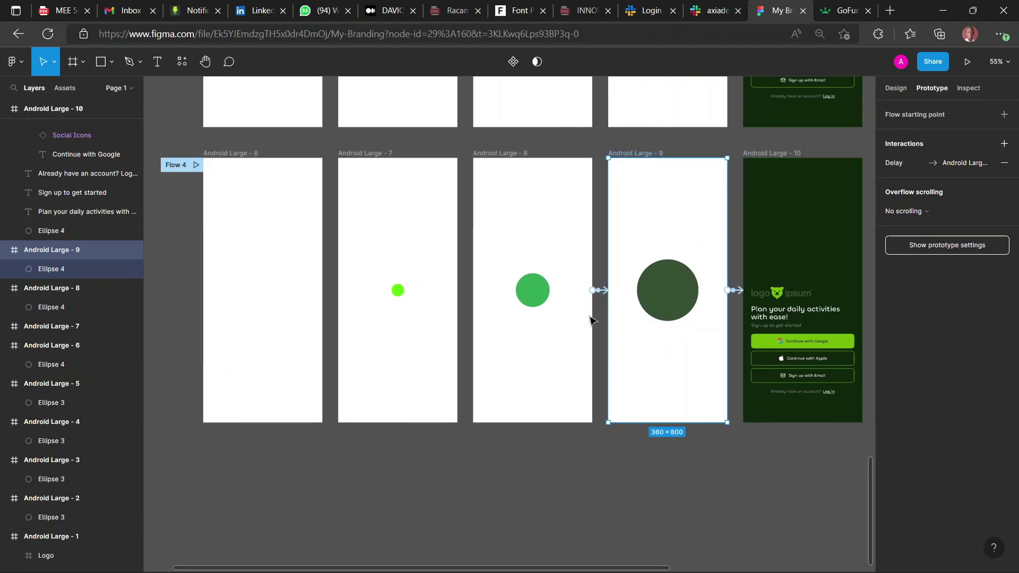
left_click(249, 157)
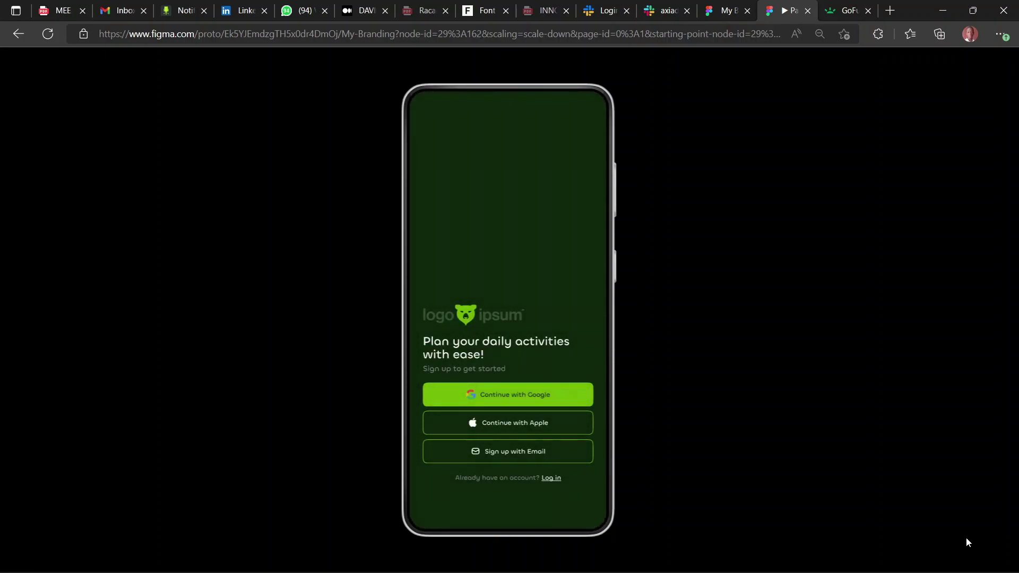
- Change the trigger of the link from Android Large - 9 to Android Large - 10 to On tap, and return to the prototype preview
left_click(724, 12)
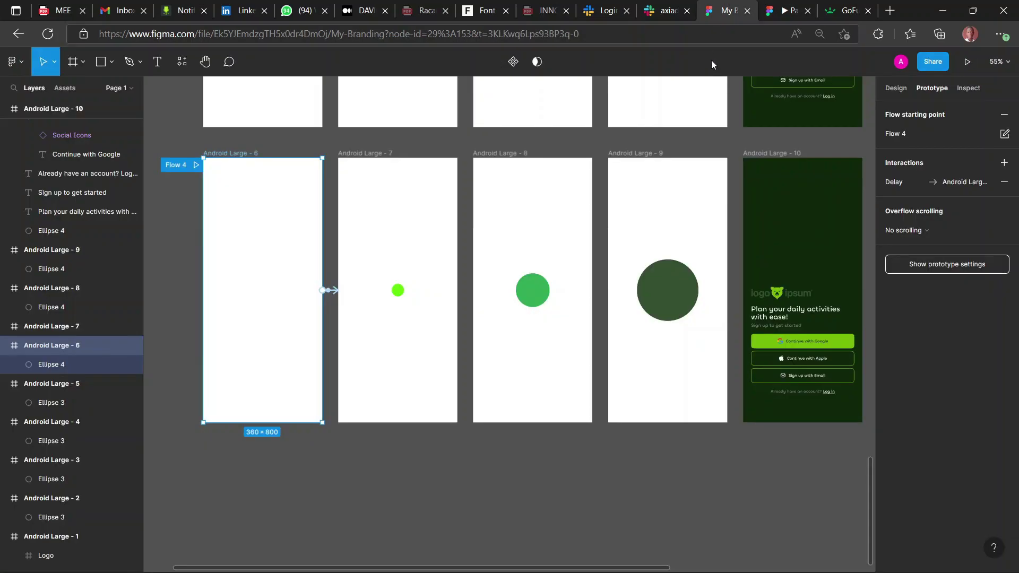
left_click(647, 296)
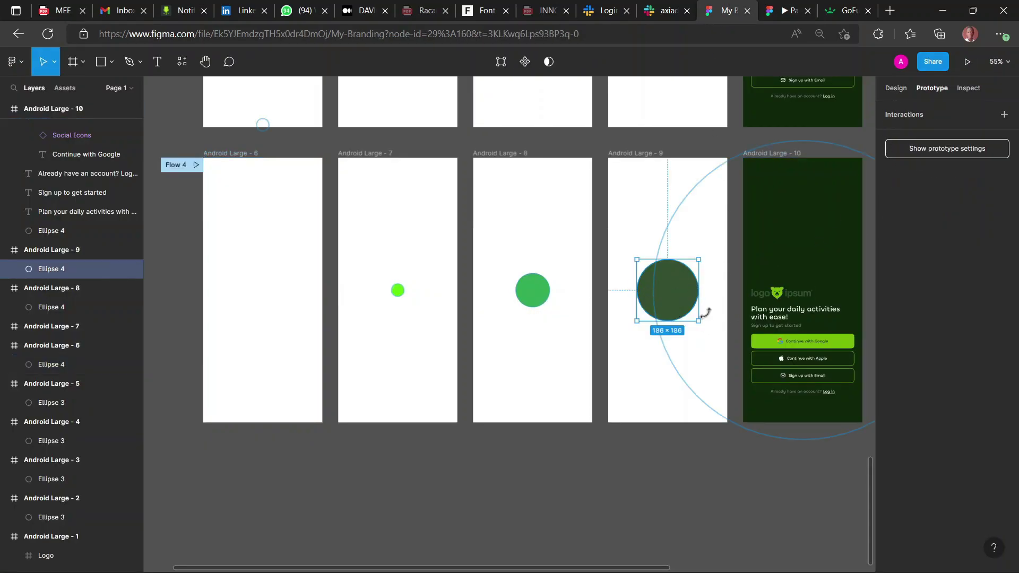
left_click(681, 197)
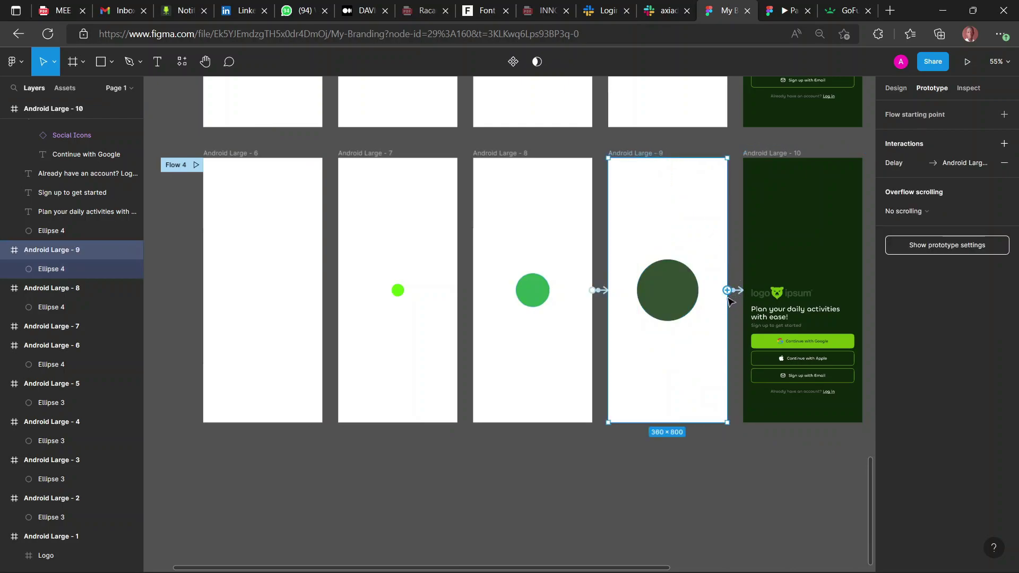
left_click(733, 290)
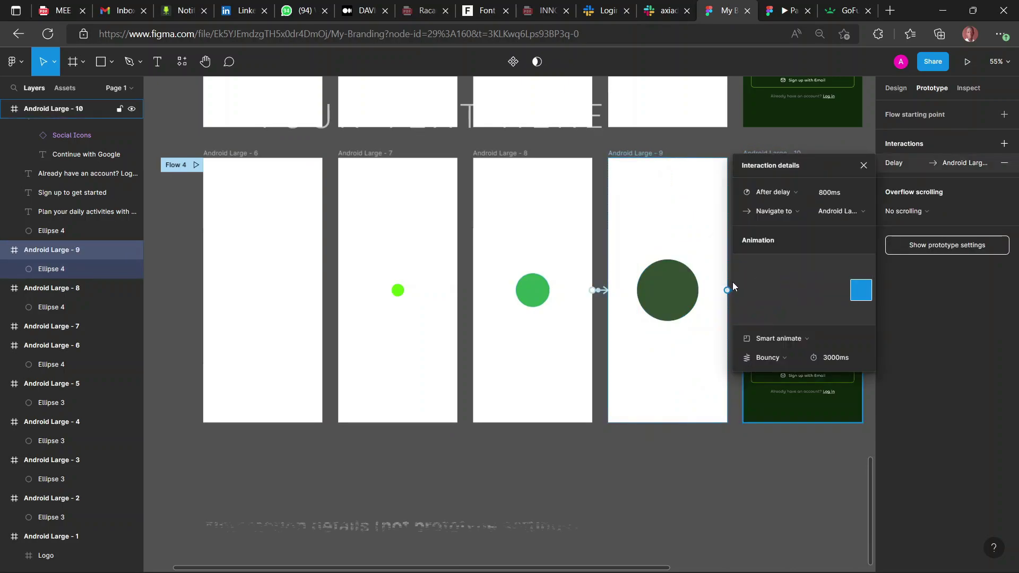
scroll(730, 286, "right", 2)
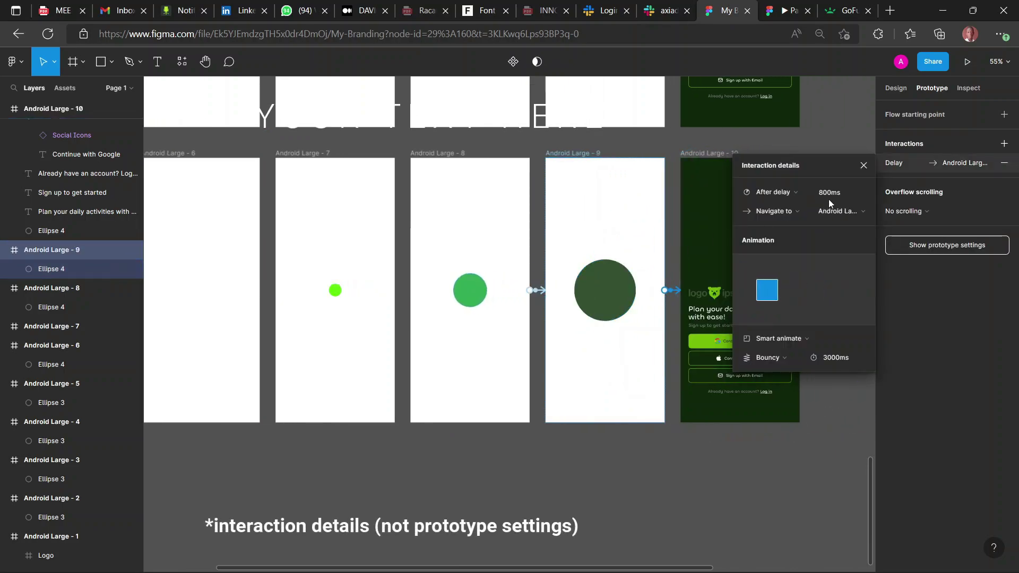
left_click(786, 192)
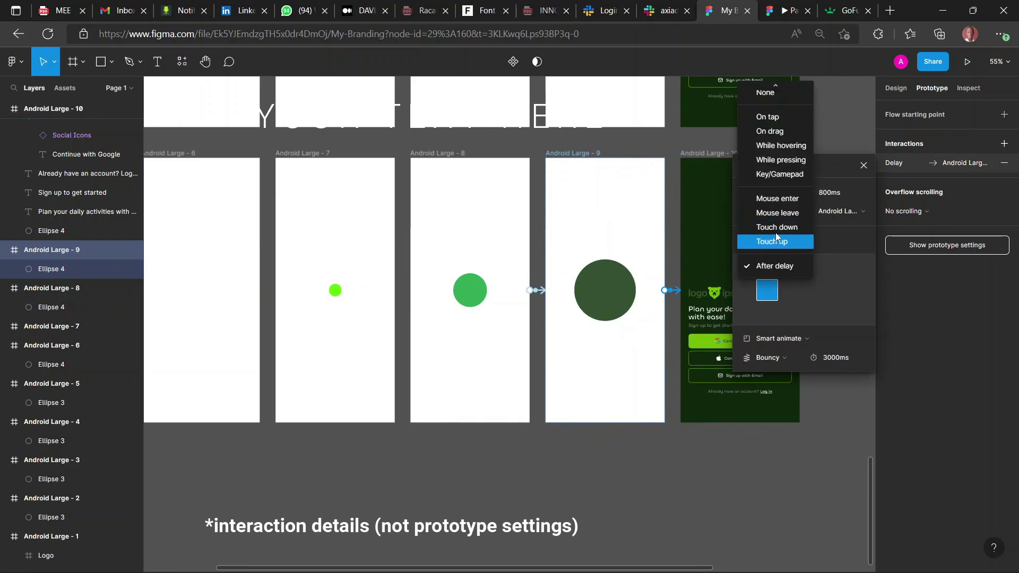
left_click(775, 118)
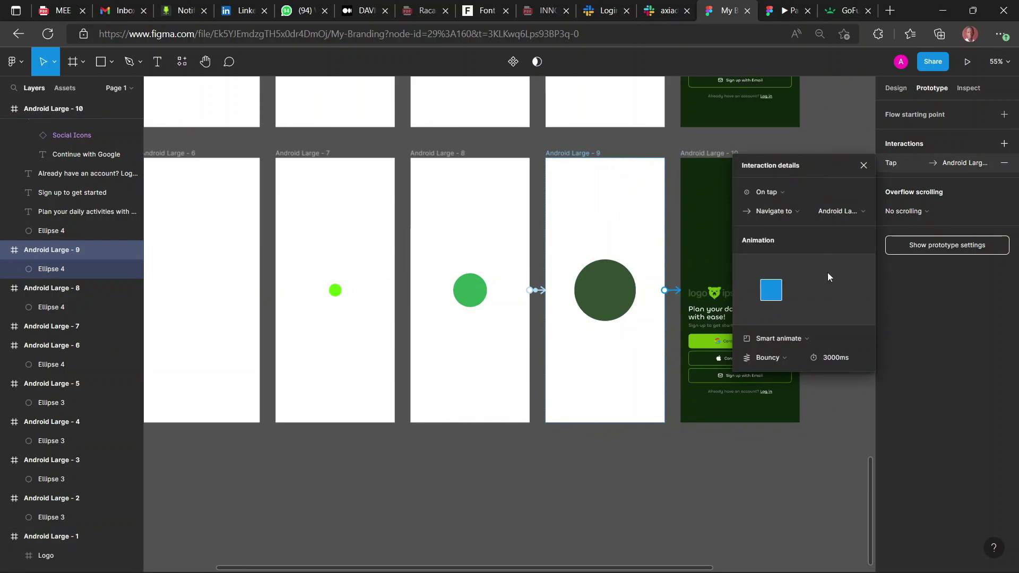
left_click(863, 167)
key("ctrl+alt+Return")
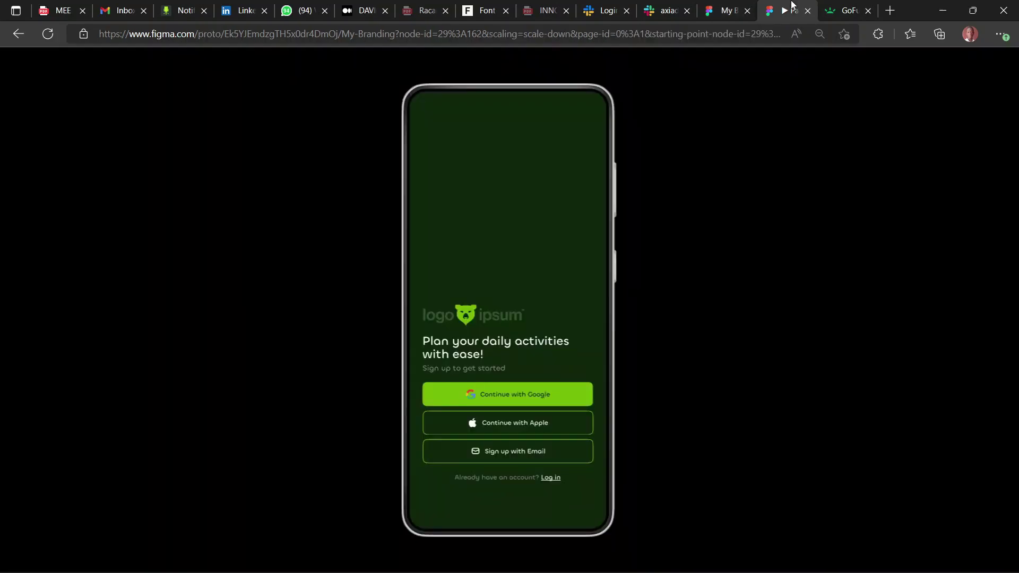